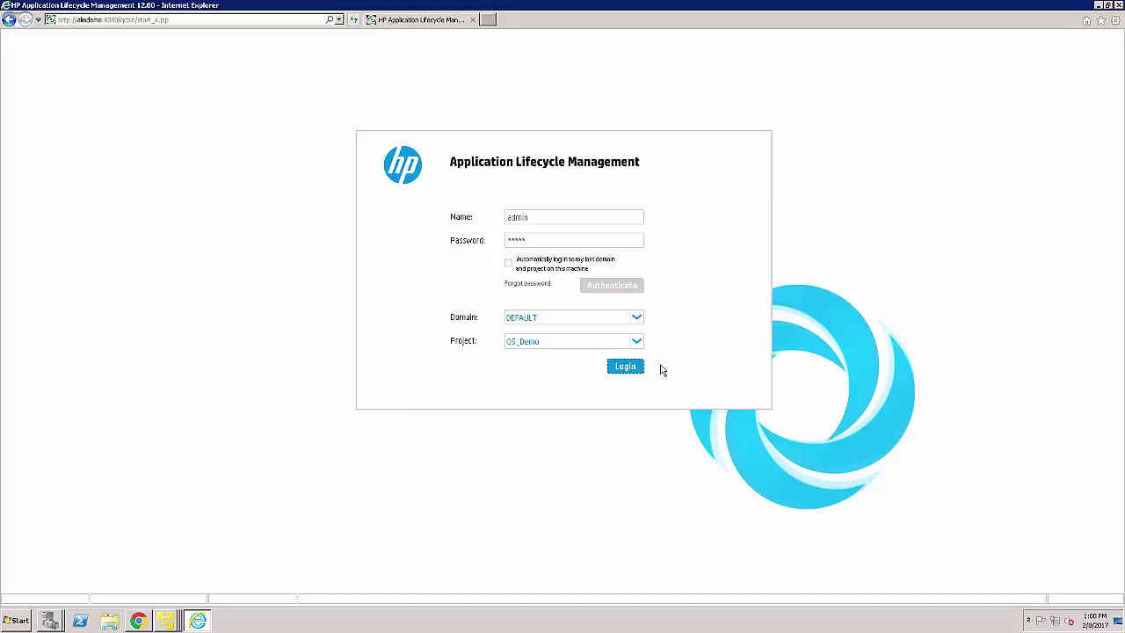
Log in to the QS_Demo project in the DEFAULT domain and open its data mappings
{"action": "left_click", "coordinate": [625, 367]}
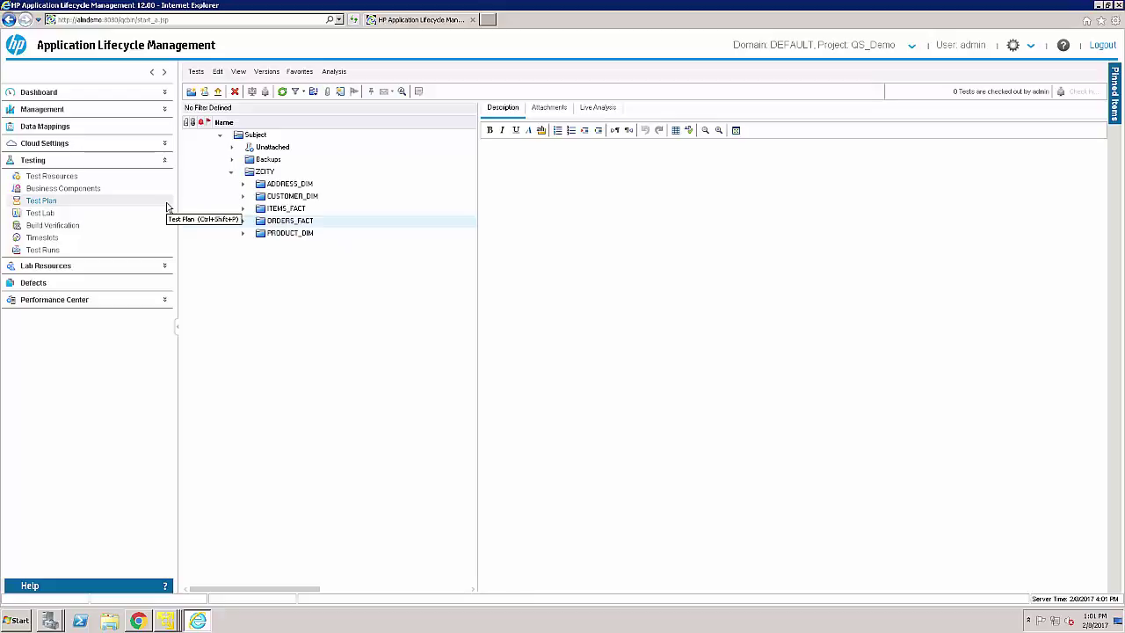
{"action": "left_click", "coordinate": [67, 127]}
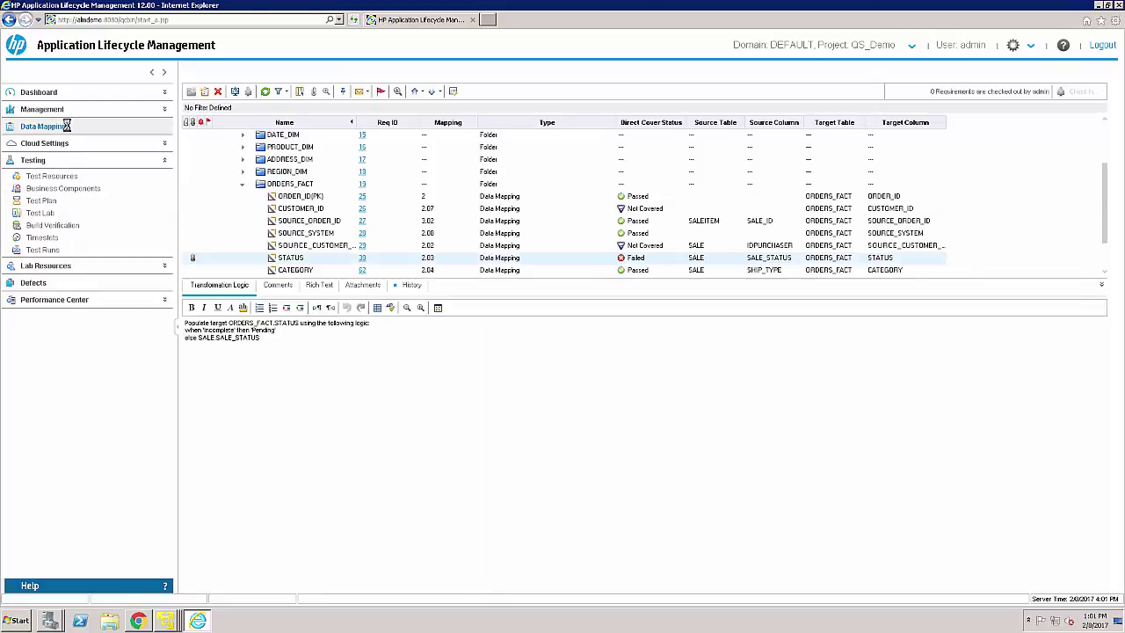
Open the details of the STATUS mapping in the ORDERS_FACT folder
{"action": "left_click", "coordinate": [242, 184]}
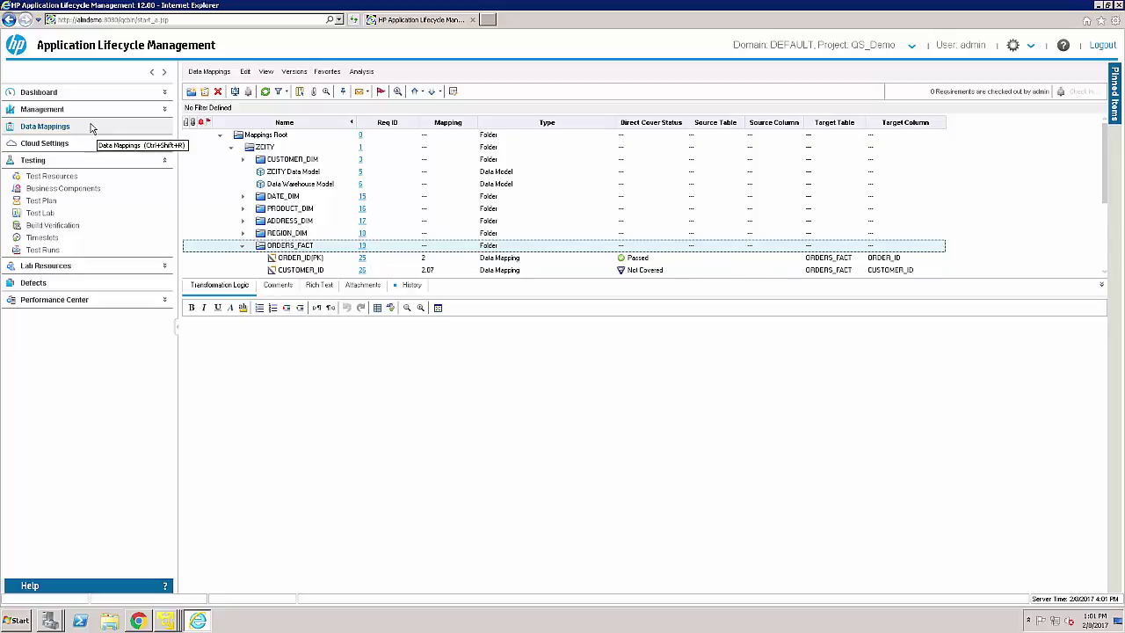
{"action": "scroll", "coordinate": [307, 239], "scroll_direction": "down", "scroll_amount": 3}
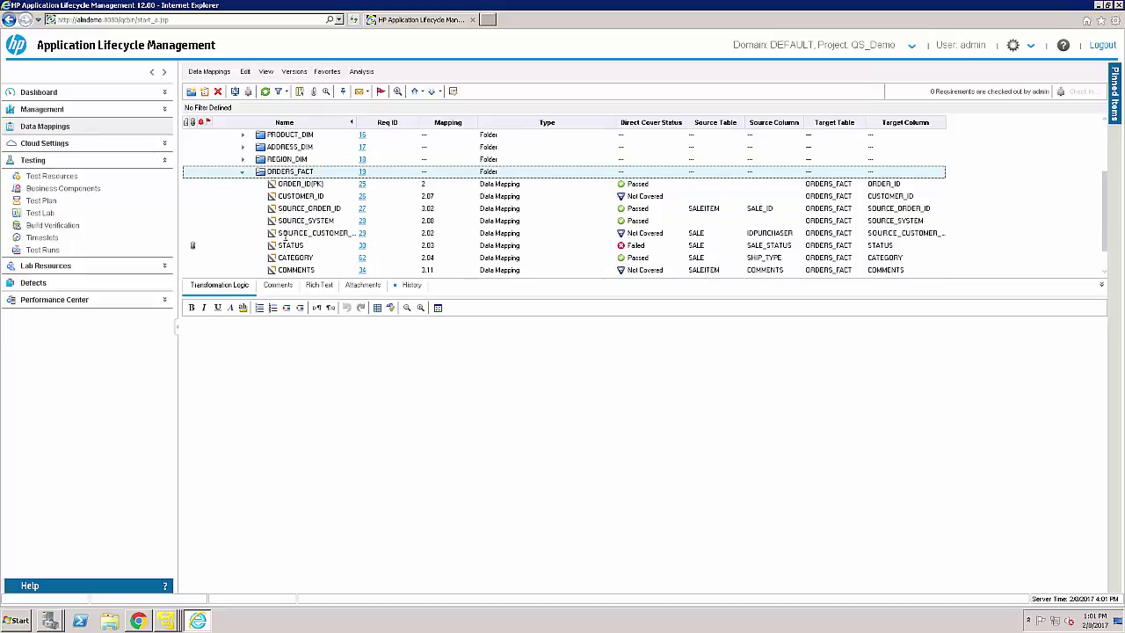
{"action": "left_click", "coordinate": [290, 246]}
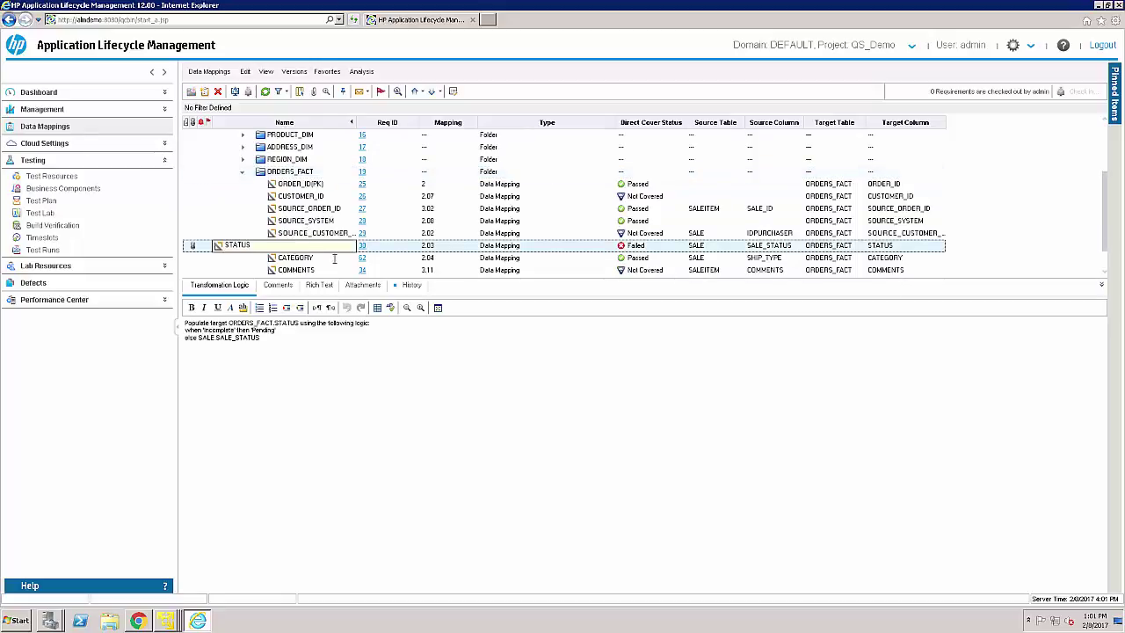
{"action": "left_click", "coordinate": [361, 249]}
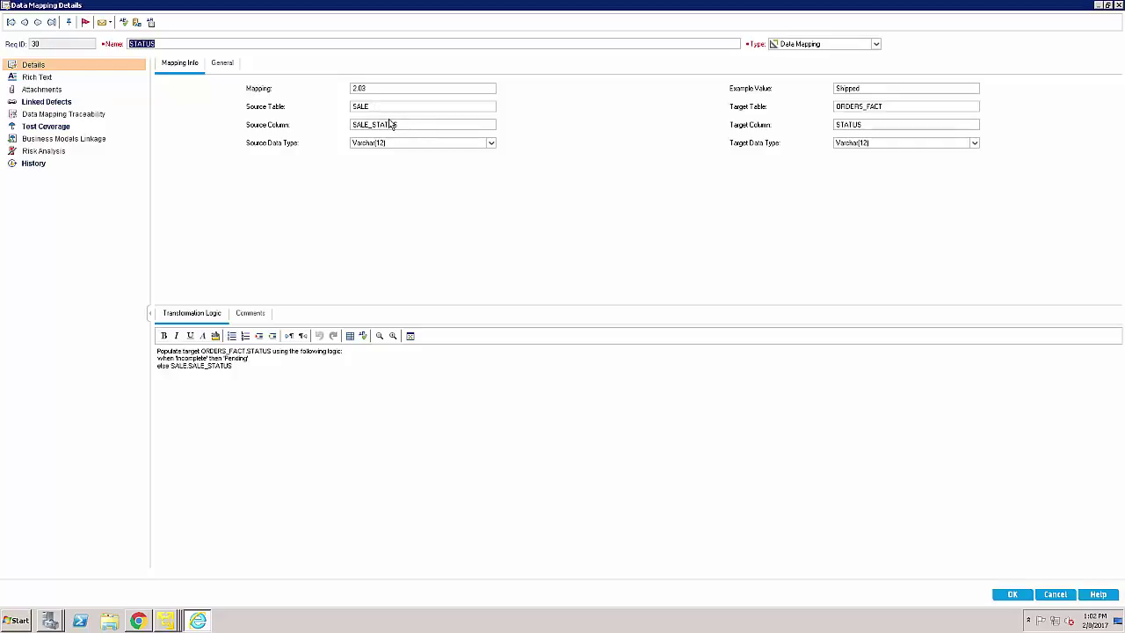
Examine the STATUS mapping's source and target data types and its enlarged transformation logic, and close the details
{"action": "left_click", "coordinate": [490, 144]}
{"action": "left_click", "coordinate": [490, 144]}
{"action": "left_click", "coordinate": [973, 148]}
{"action": "left_click", "coordinate": [973, 145]}
{"action": "left_click", "coordinate": [285, 383]}
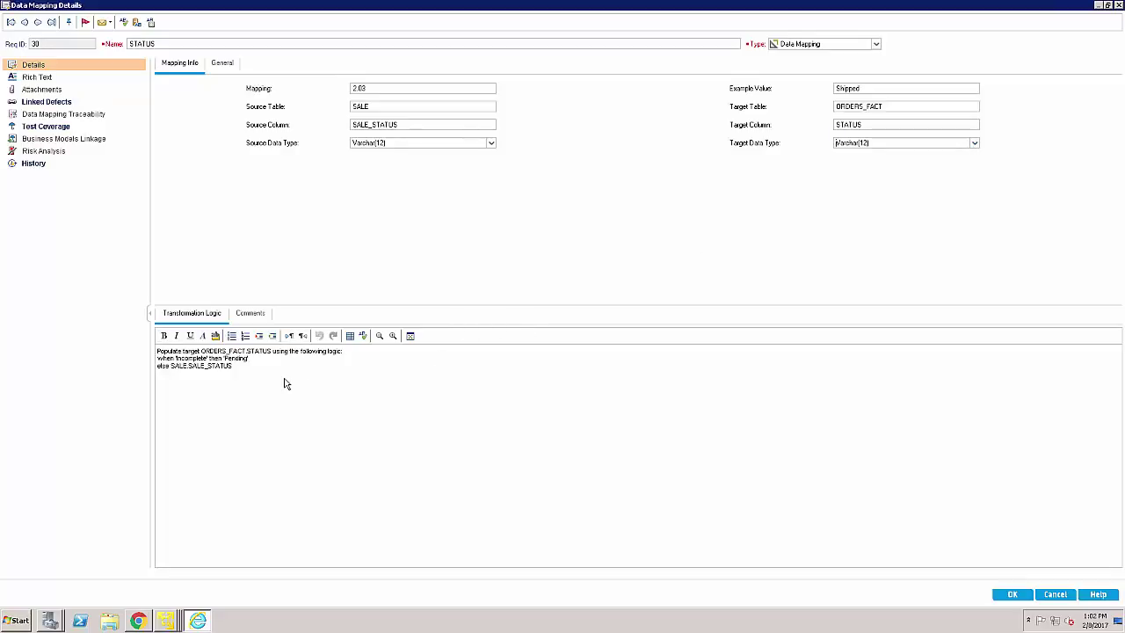
{"action": "left_click", "coordinate": [247, 368]}
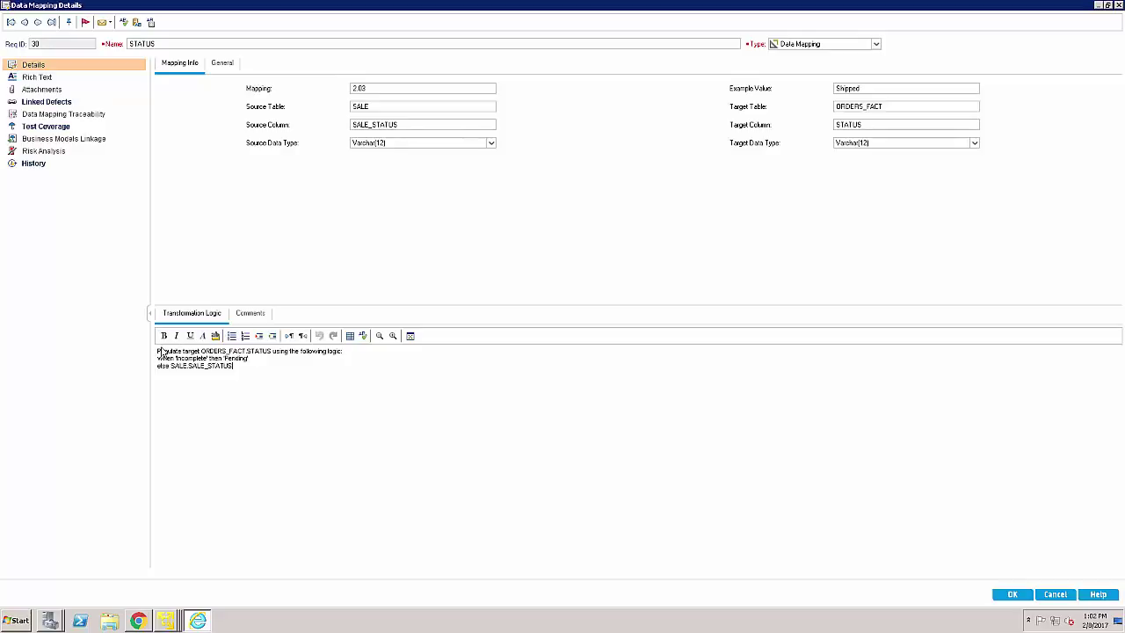
{"action": "right_click", "coordinate": [194, 365]}
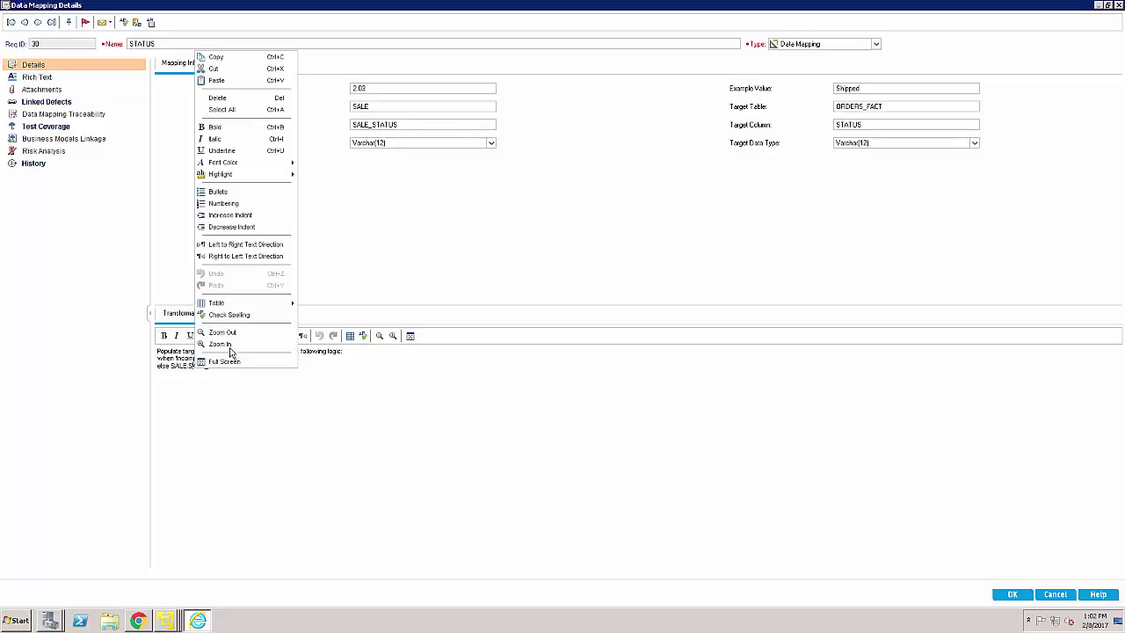
{"action": "left_click", "coordinate": [230, 345]}
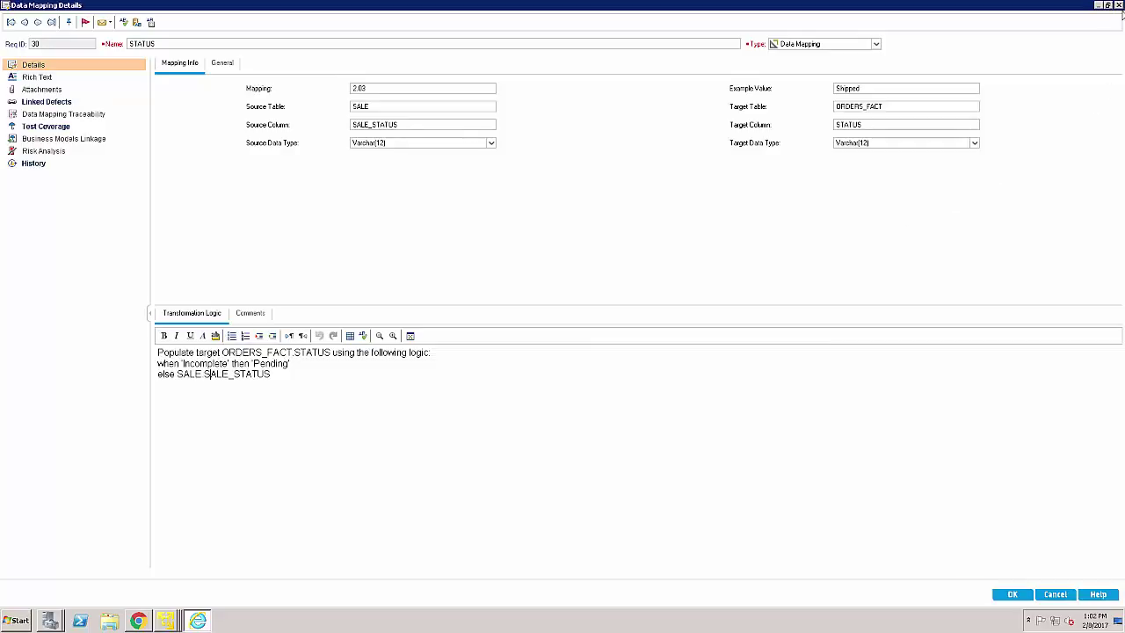
{"action": "left_click", "coordinate": [1119, 5]}
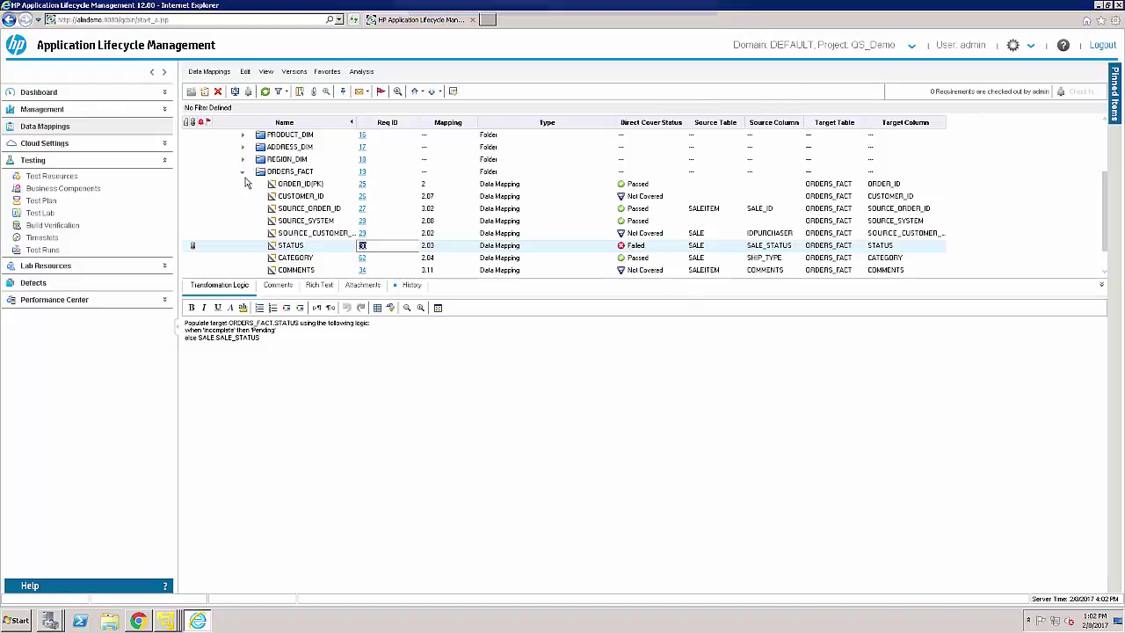
Collapse the ORDERS_FACT folder and view the ZCITY Data Model's rich-text diagram, closing its details when done
{"action": "left_click", "coordinate": [242, 172]}
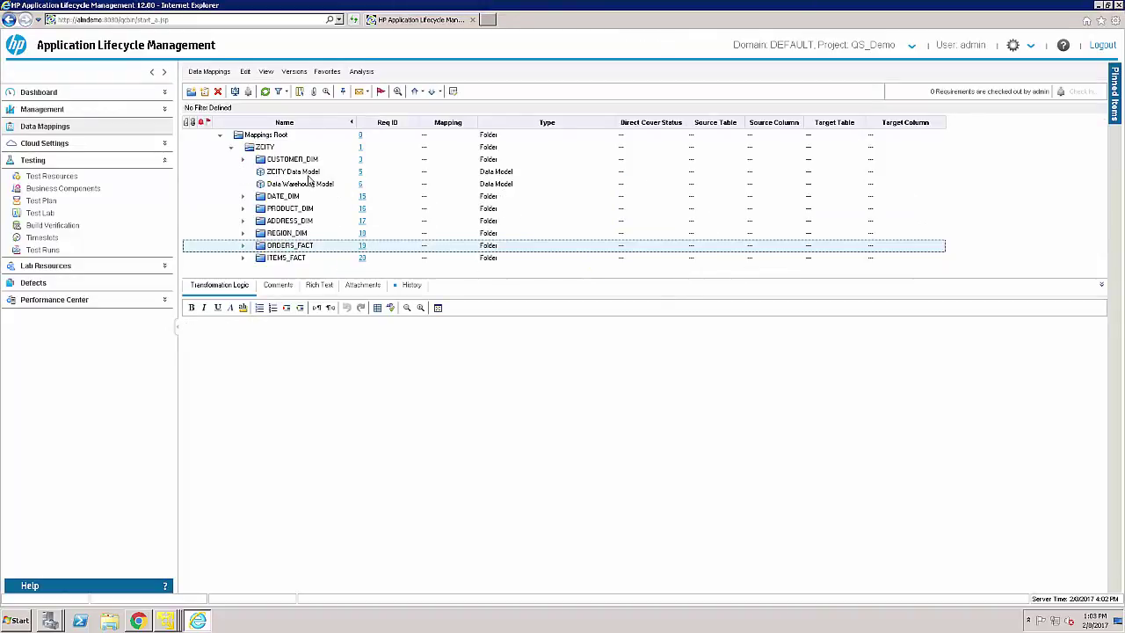
{"action": "left_click", "coordinate": [297, 171]}
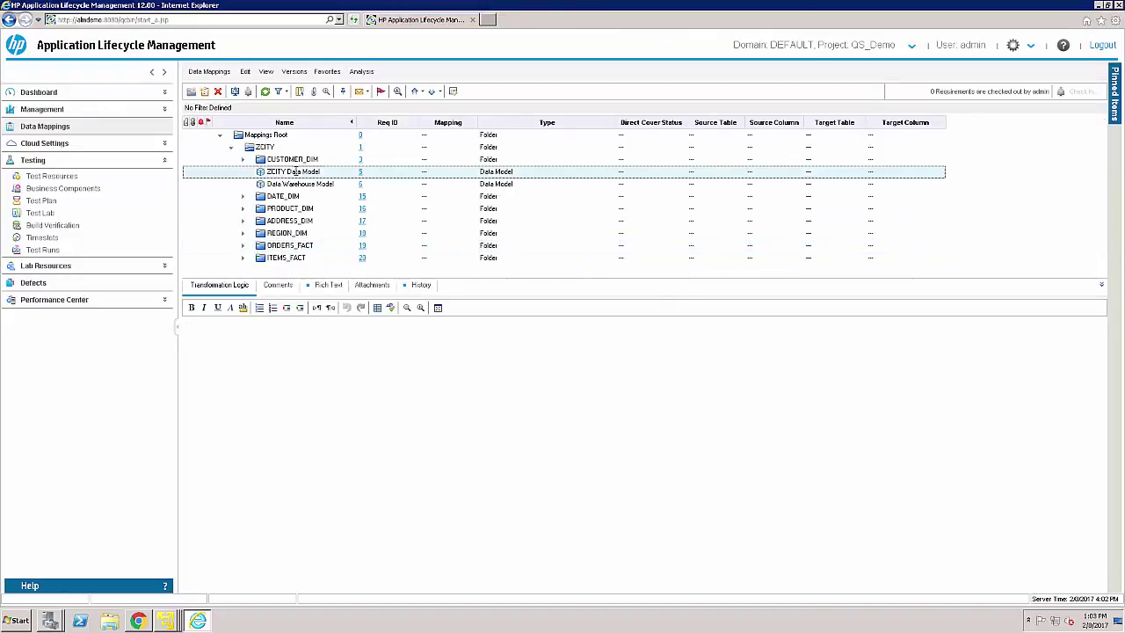
{"action": "left_click", "coordinate": [296, 172]}
{"action": "left_click", "coordinate": [362, 173]}
{"action": "left_click", "coordinate": [362, 173]}
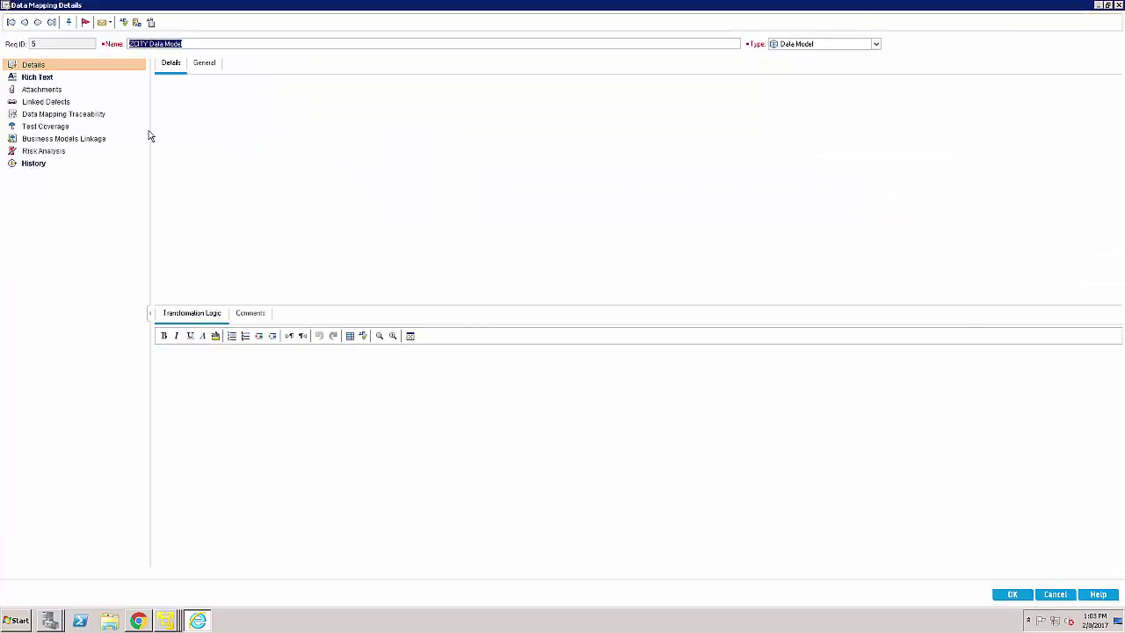
{"action": "left_click", "coordinate": [49, 79]}
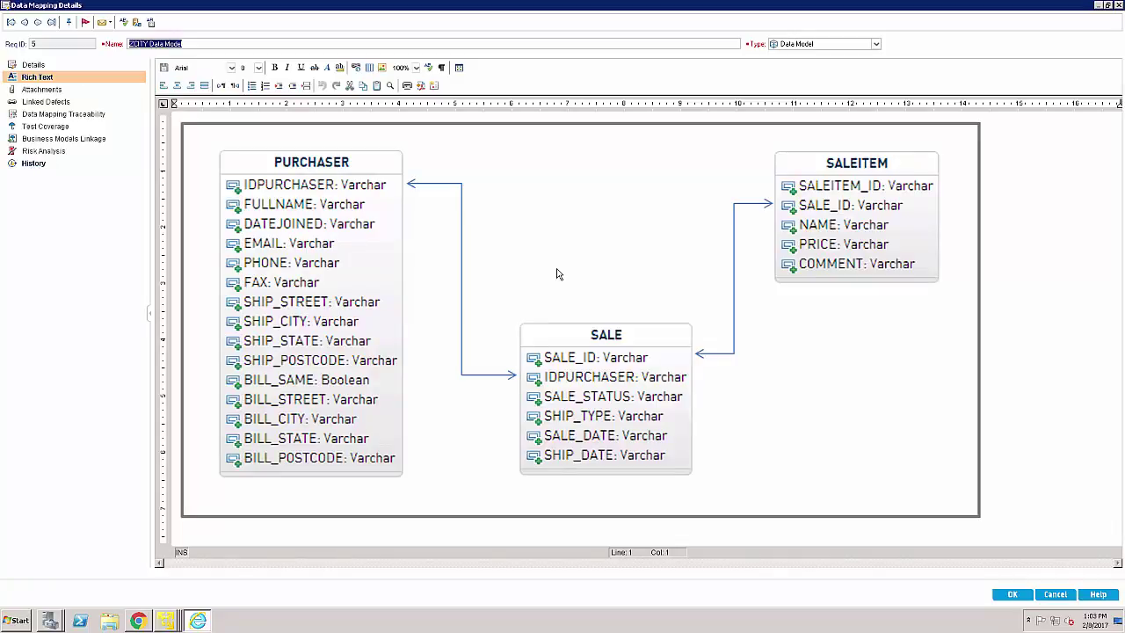
{"action": "left_click", "coordinate": [1117, 5]}
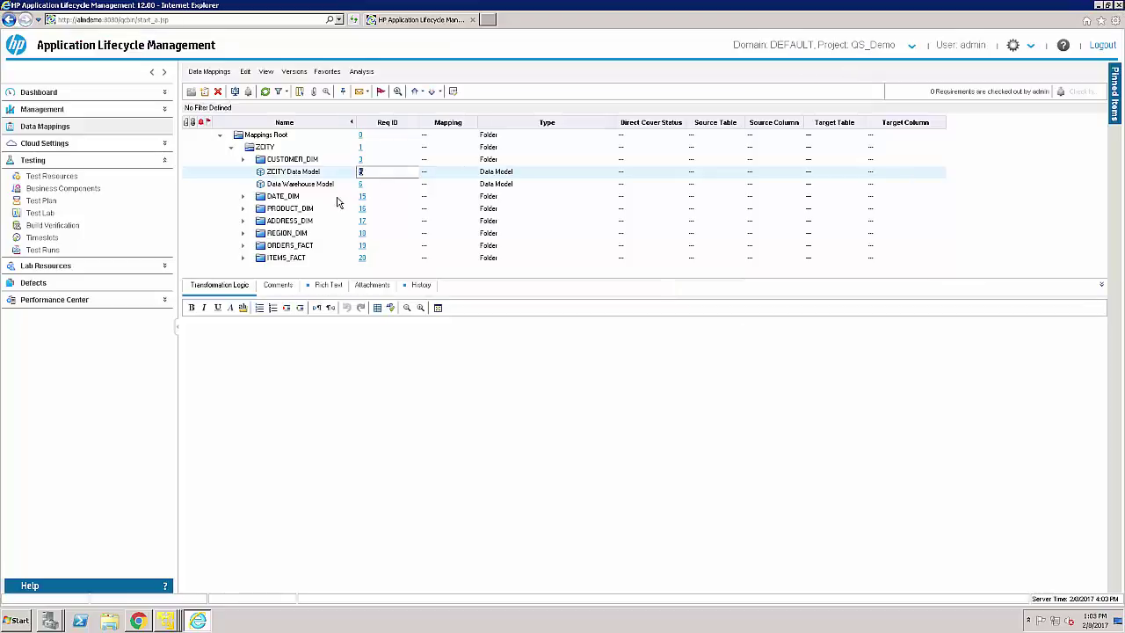
View the Data Warehouse Model's rich-text diagram and close its details
{"action": "left_click", "coordinate": [360, 186]}
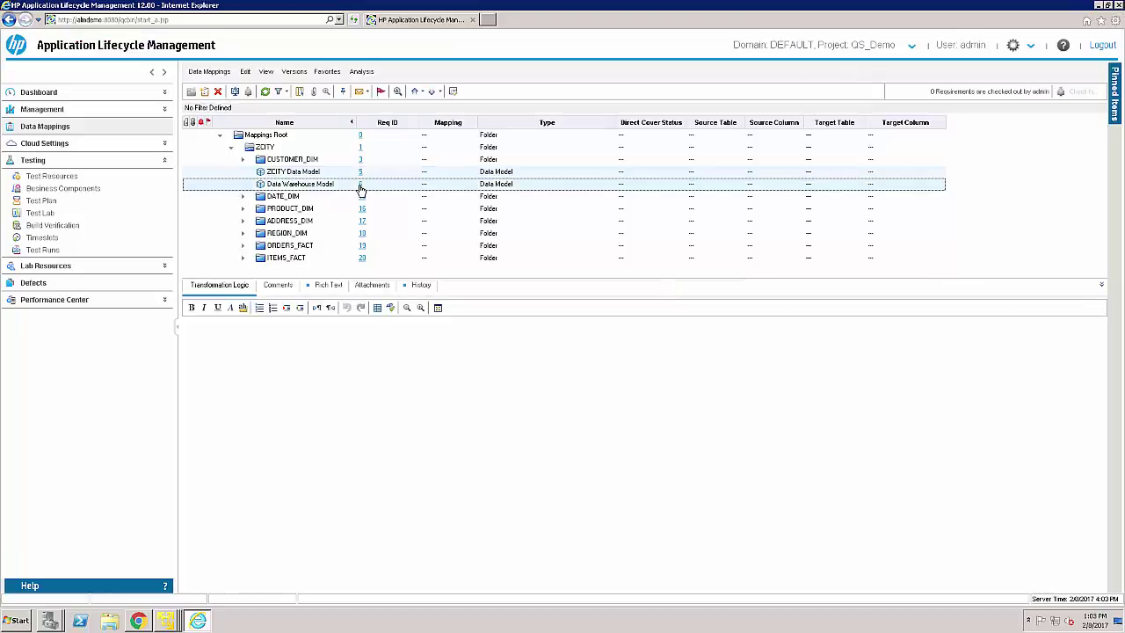
{"action": "double_click", "coordinate": [360, 188]}
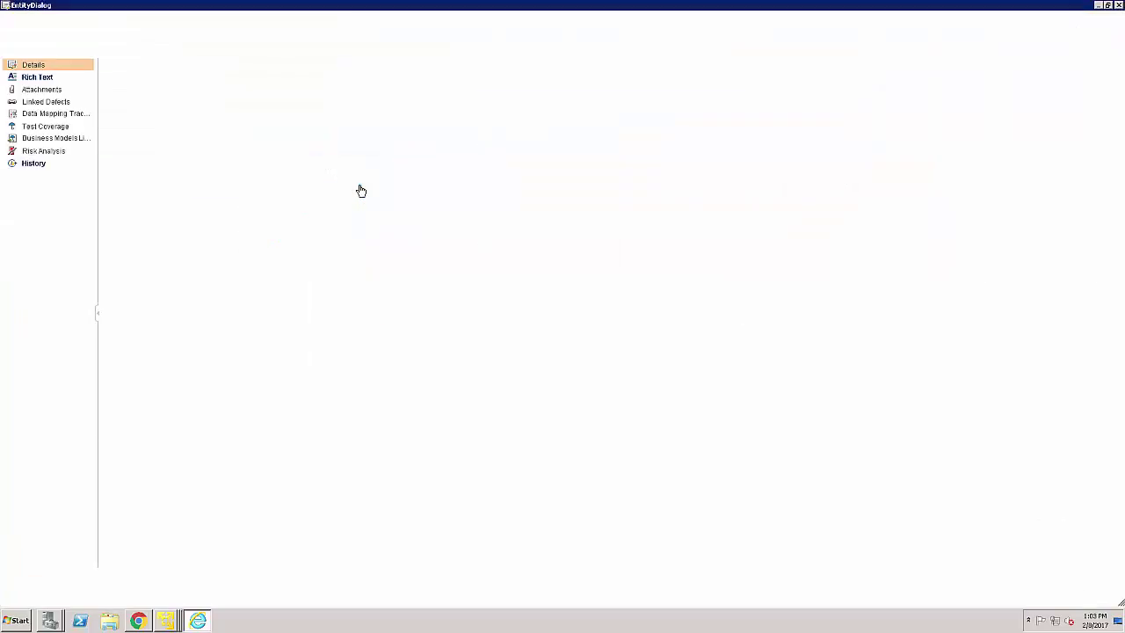
{"action": "left_click", "coordinate": [45, 78]}
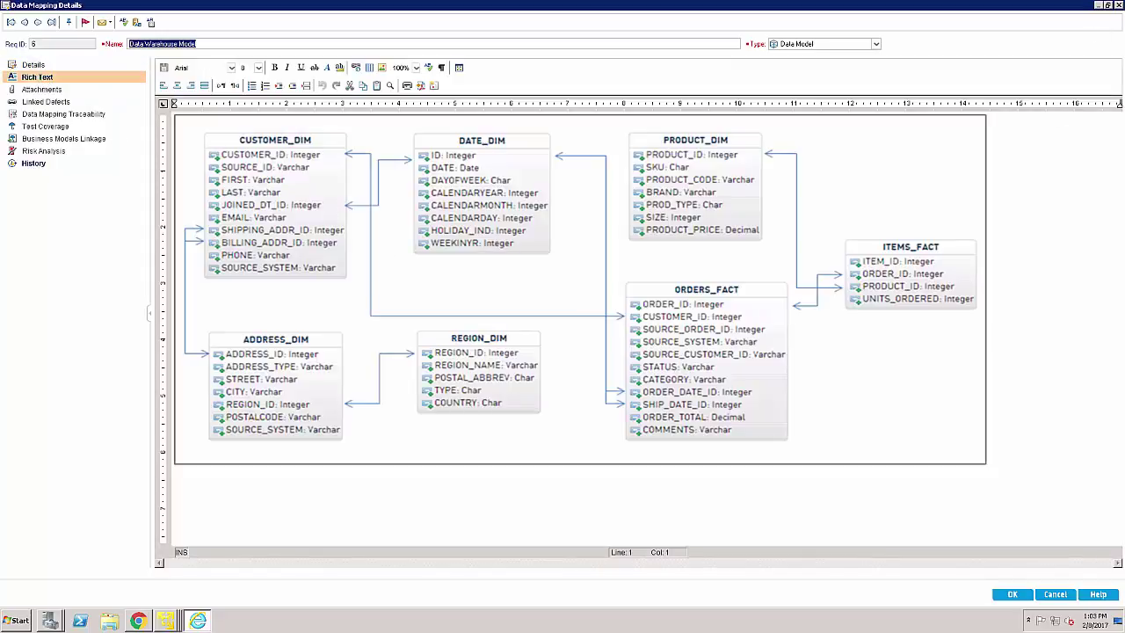
{"action": "left_click", "coordinate": [1118, 6]}
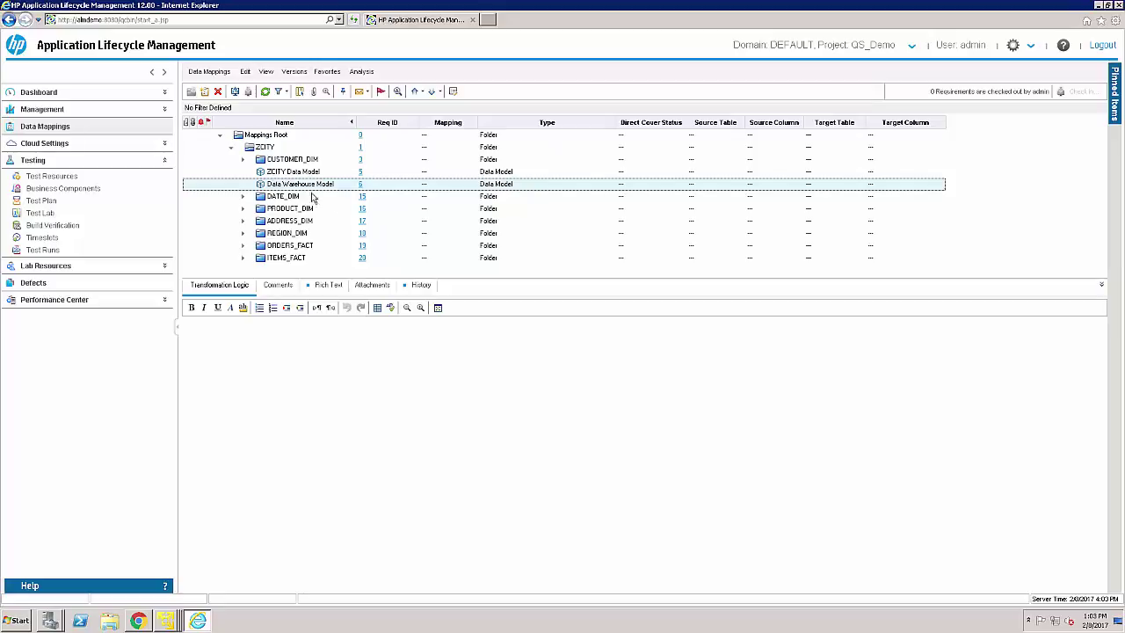
Generate the public Data Mapping Document report in HTML format from the dashboard's analysis view
{"action": "left_click", "coordinate": [65, 94]}
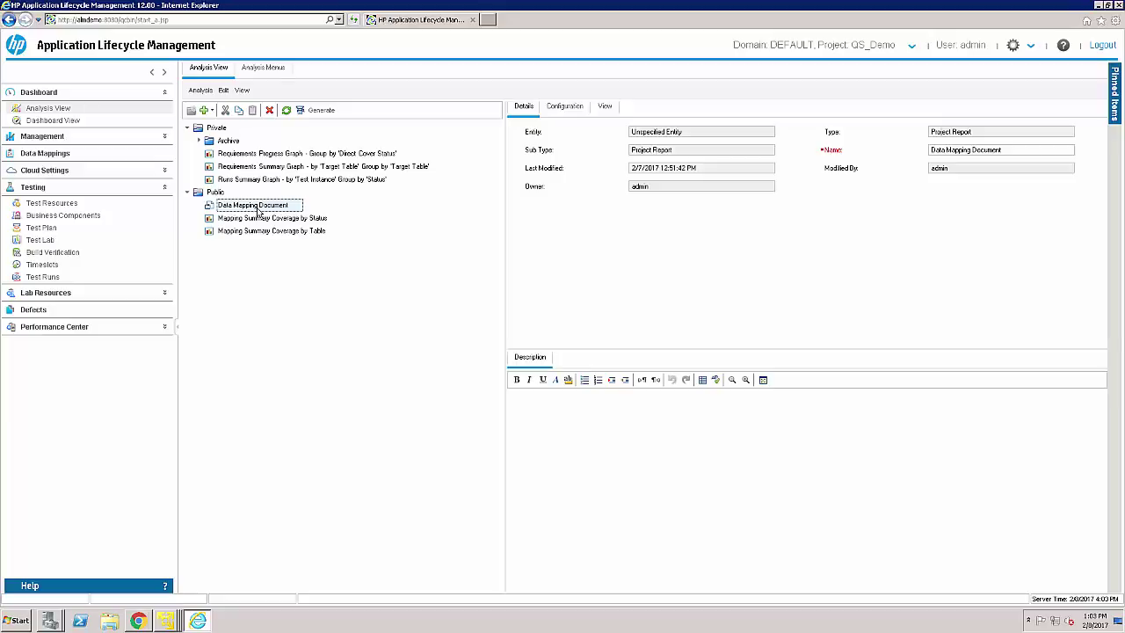
{"action": "left_click", "coordinate": [259, 208]}
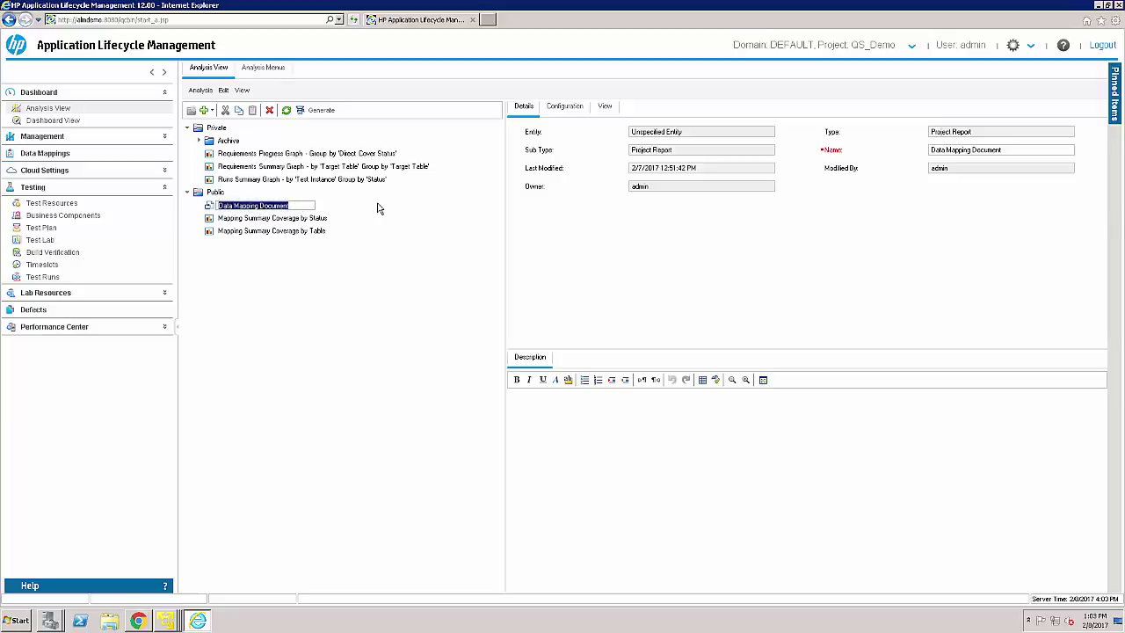
{"action": "left_click", "coordinate": [565, 112]}
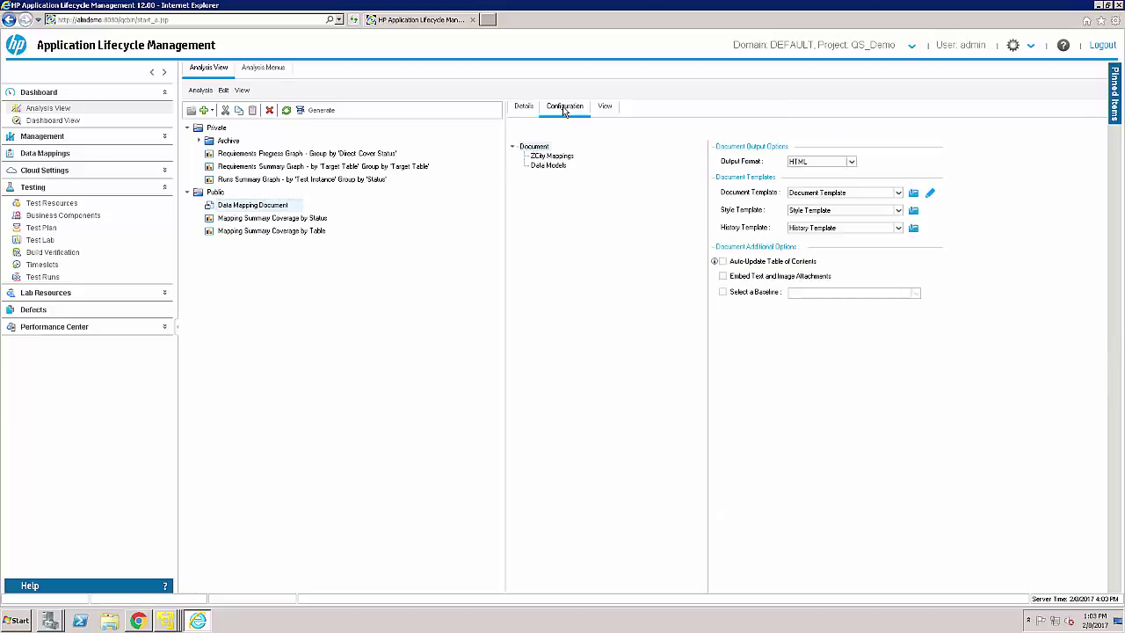
{"action": "left_click", "coordinate": [629, 129]}
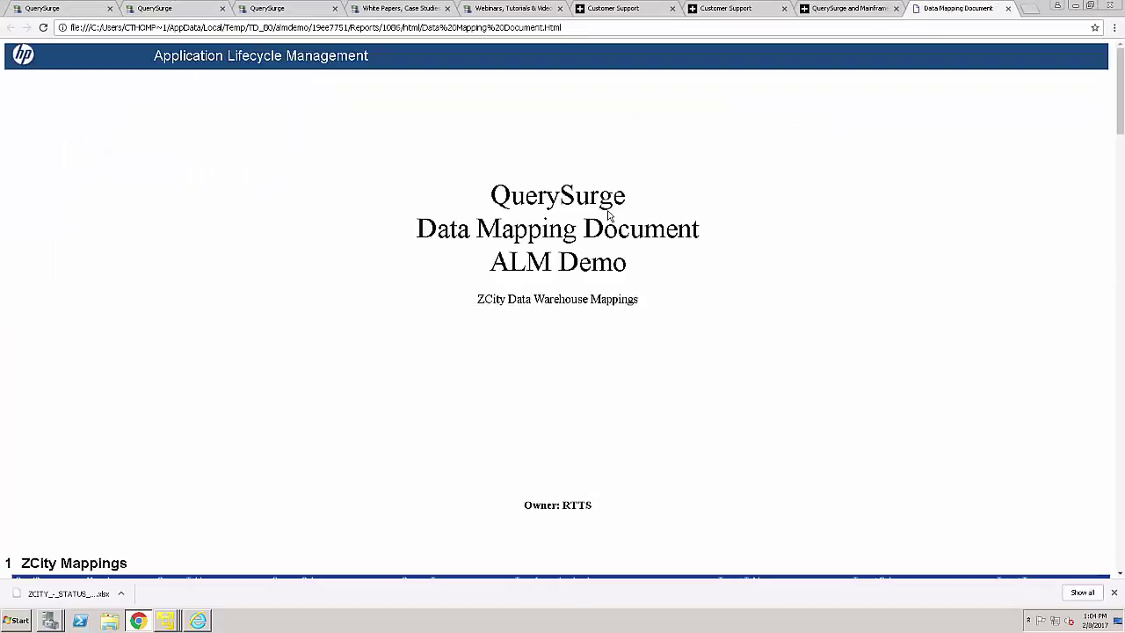
Examine the generated document's ZCity mappings and data model diagrams, close it, and switch back to HP Application Lifecycle Management
{"action": "scroll", "coordinate": [472, 291], "scroll_direction": "down", "scroll_amount": 2}
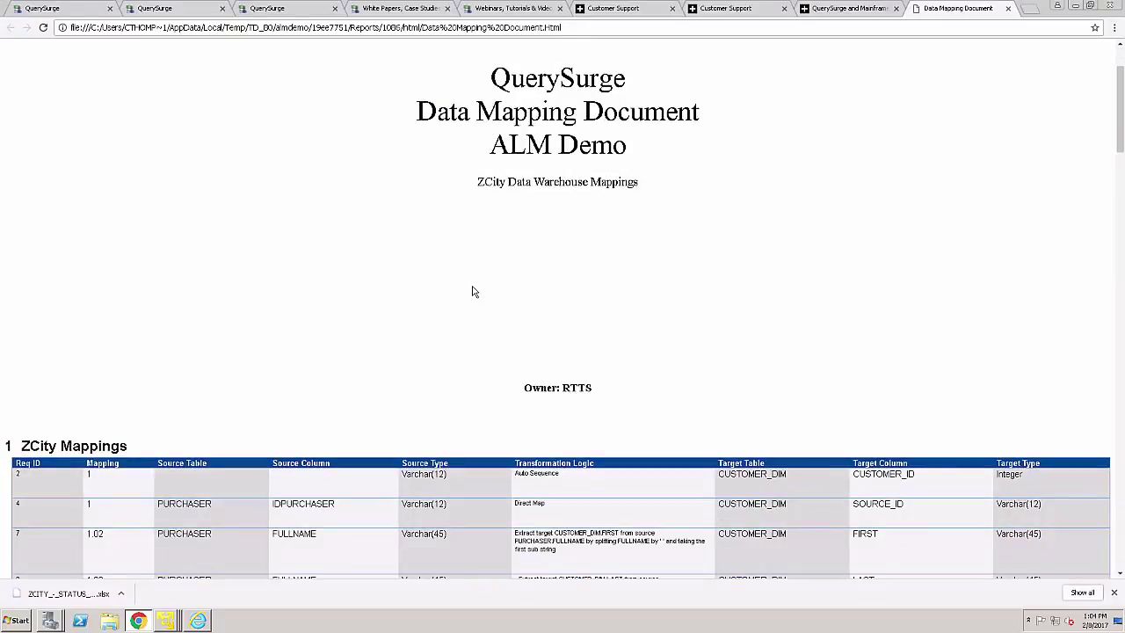
{"action": "scroll", "coordinate": [472, 291], "scroll_direction": "down", "scroll_amount": 5}
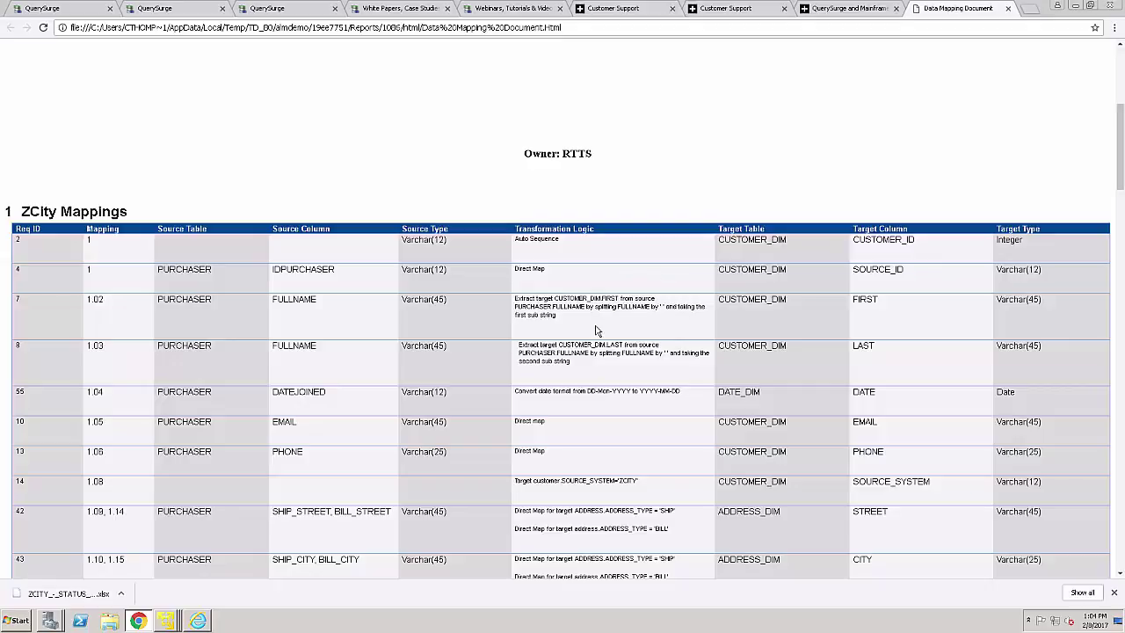
{"action": "scroll", "coordinate": [595, 330], "scroll_direction": "down", "scroll_amount": 10}
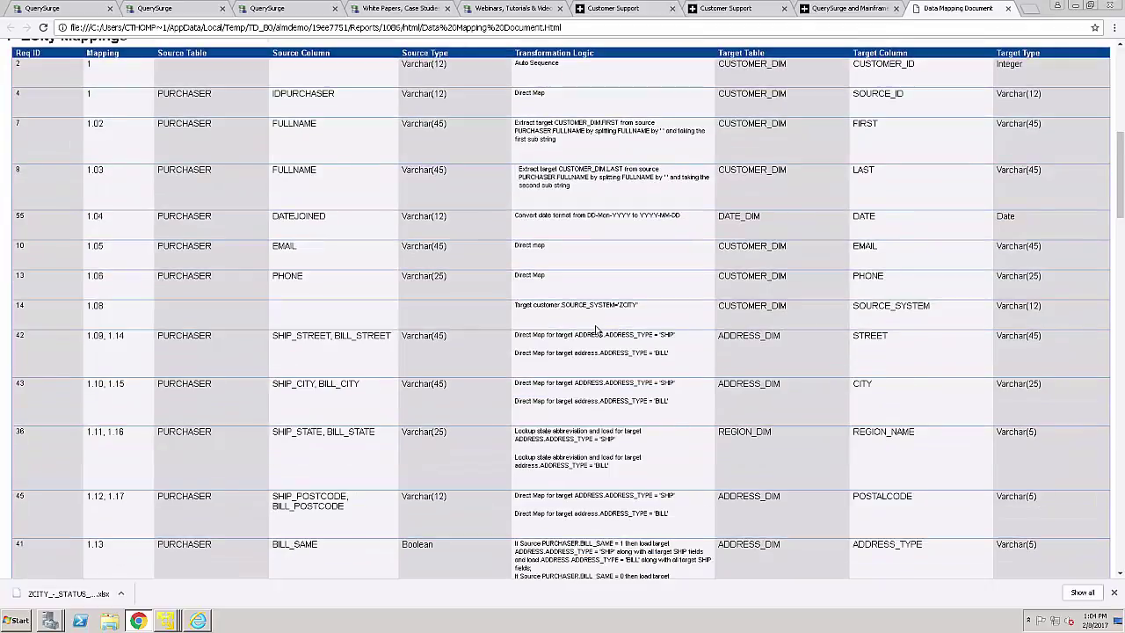
{"action": "scroll", "coordinate": [595, 329], "scroll_direction": "down", "scroll_amount": 9}
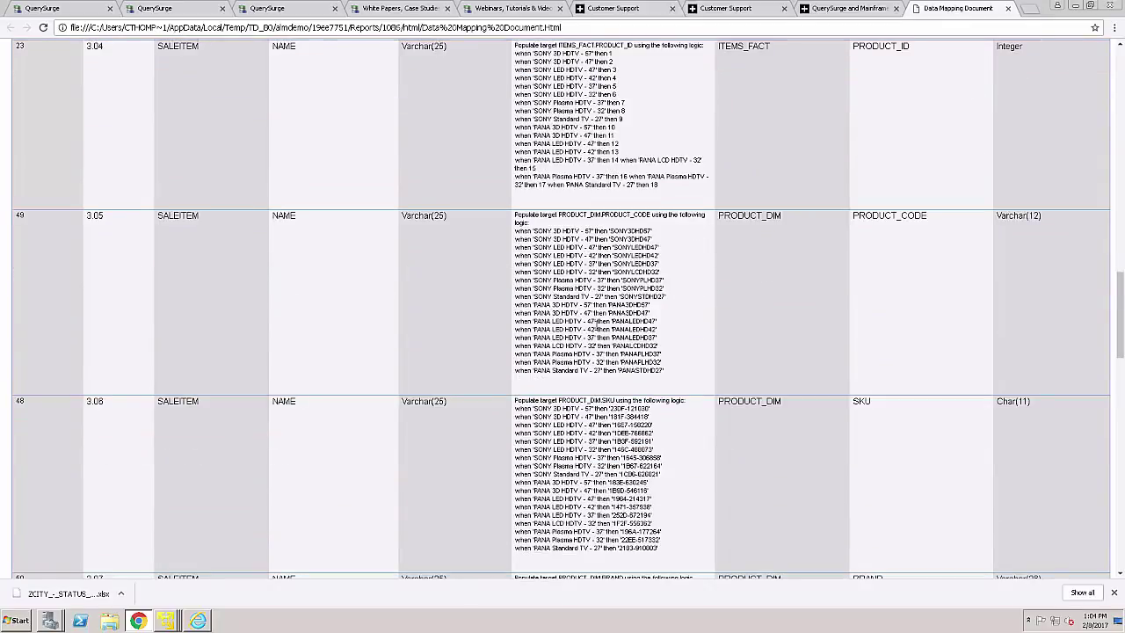
{"action": "scroll", "coordinate": [595, 329], "scroll_direction": "down", "scroll_amount": 5}
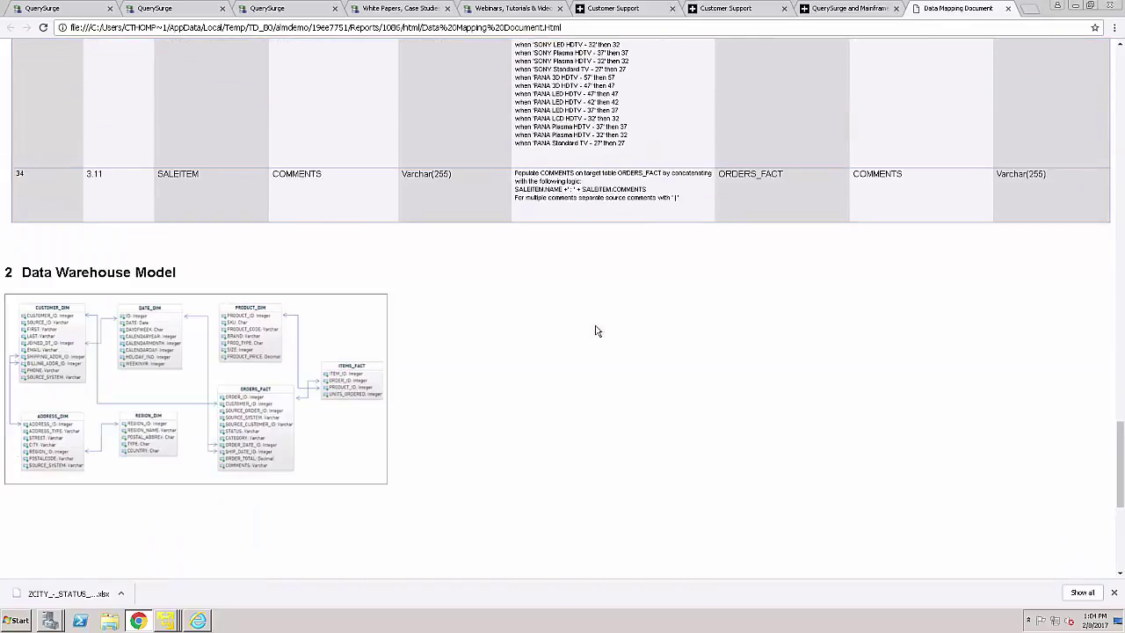
{"action": "scroll", "coordinate": [595, 330], "scroll_direction": "down", "scroll_amount": 3}
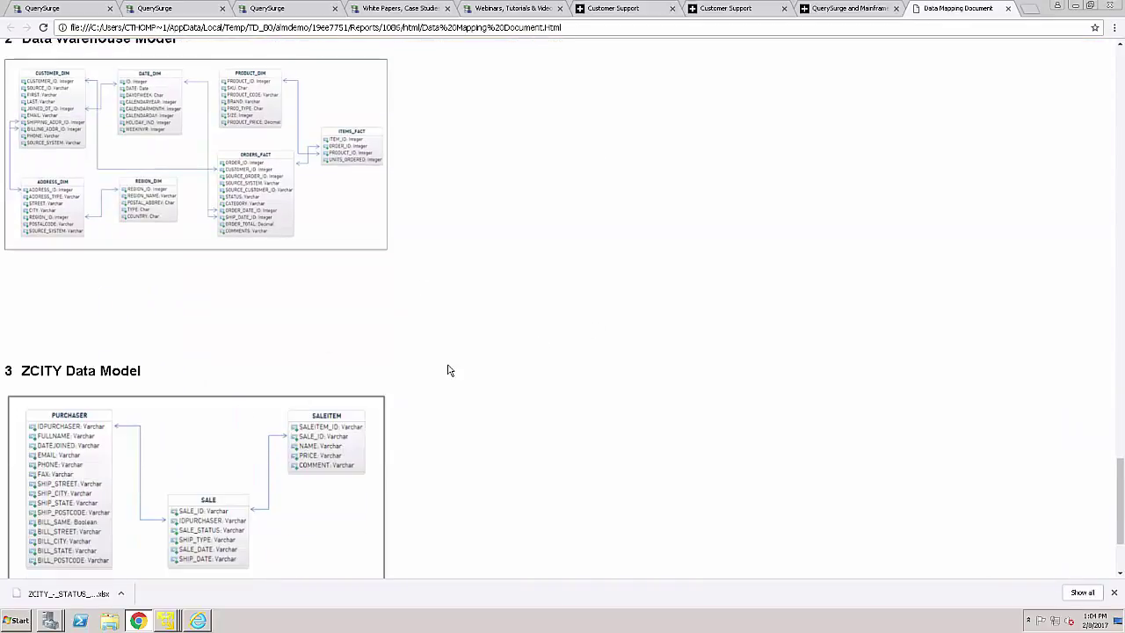
{"action": "scroll", "coordinate": [448, 370], "scroll_direction": "up", "scroll_amount": 18}
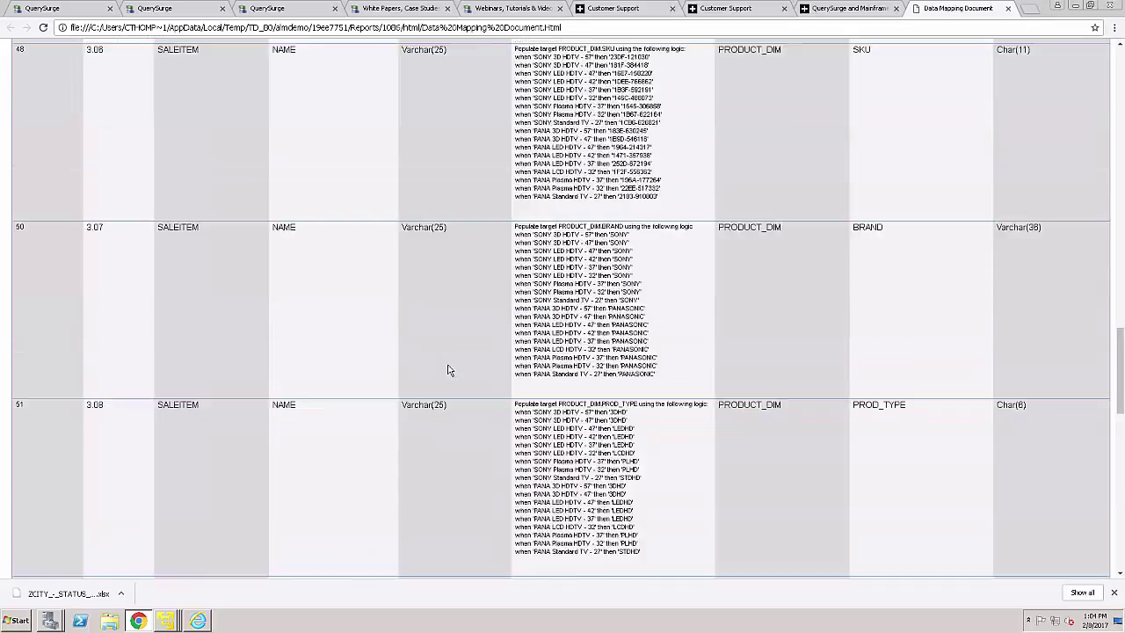
{"action": "scroll", "coordinate": [447, 370], "scroll_direction": "up", "scroll_amount": 15}
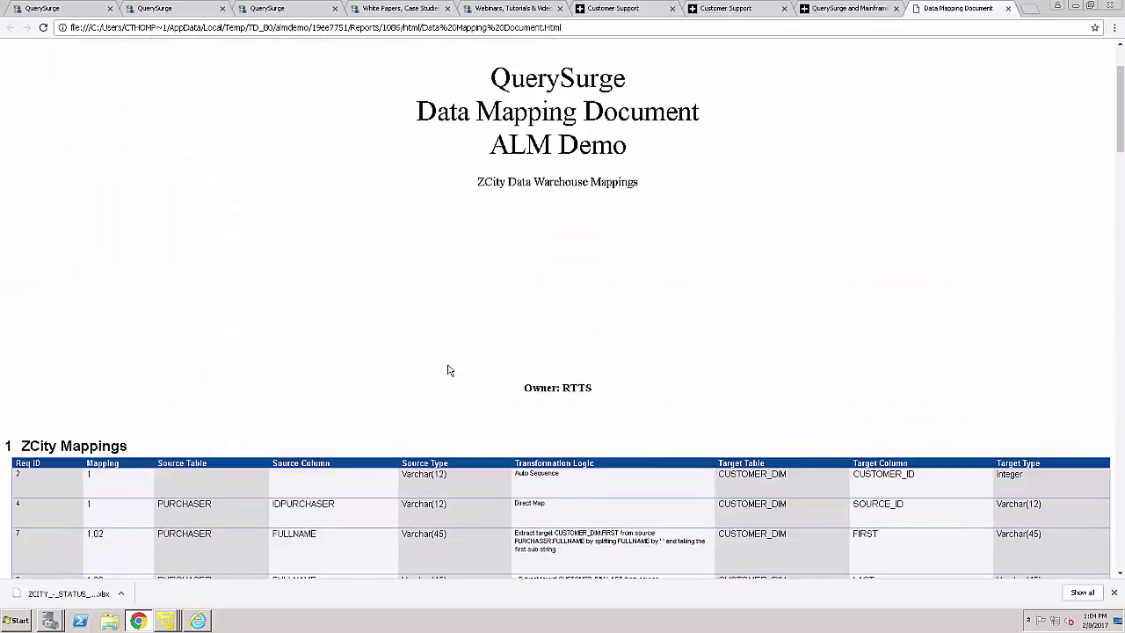
{"action": "scroll", "coordinate": [447, 370], "scroll_direction": "up", "scroll_amount": 1}
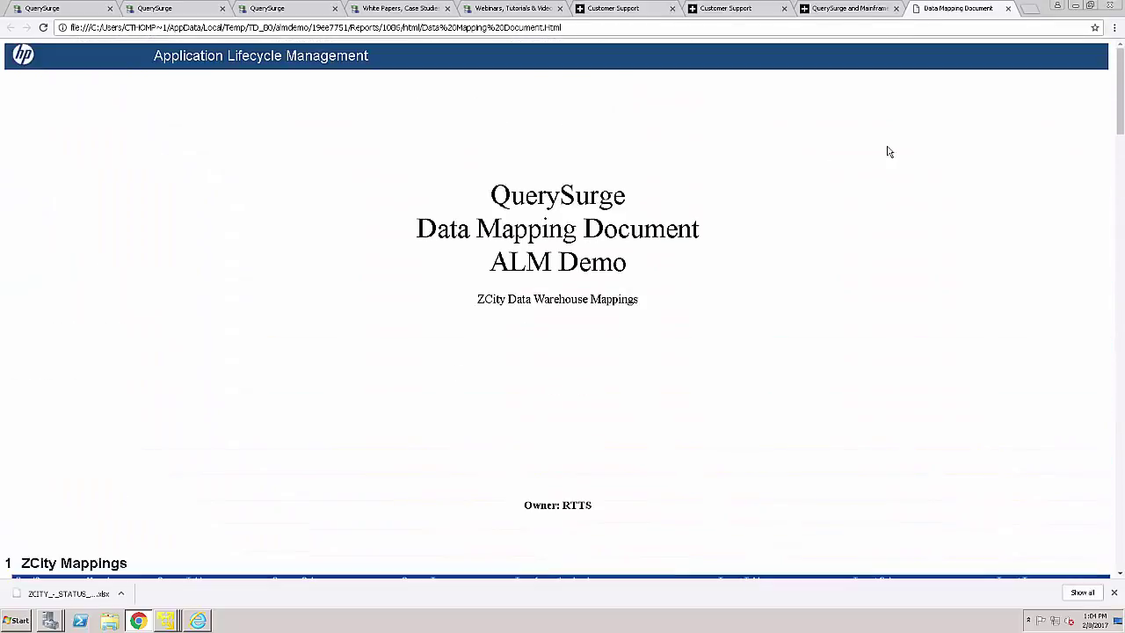
{"action": "left_click", "coordinate": [1007, 10]}
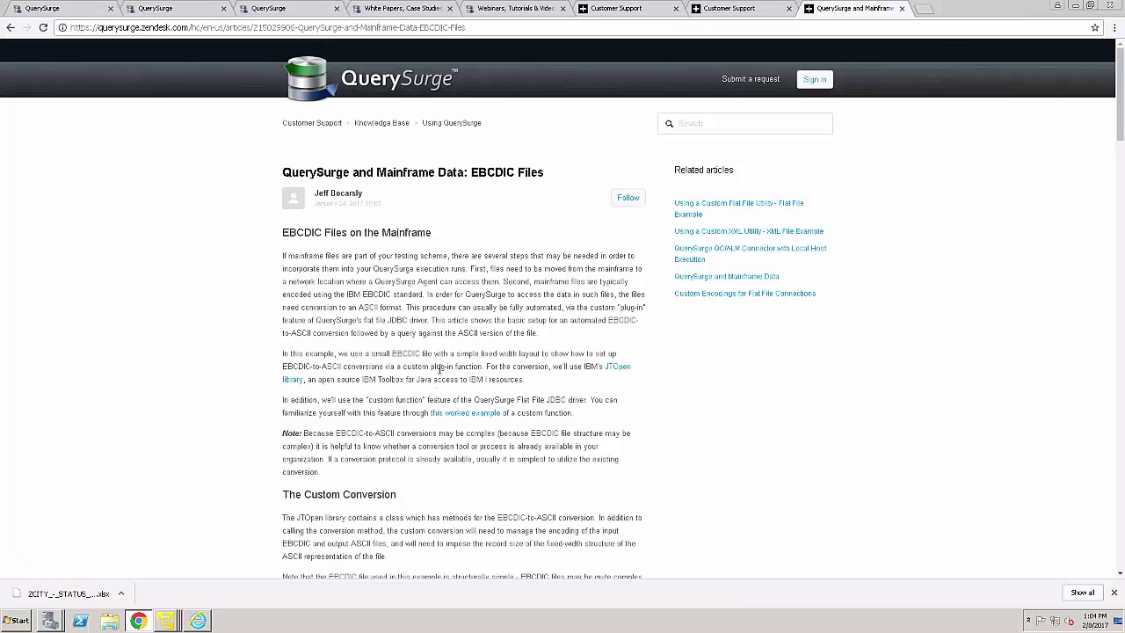
{"action": "left_click", "coordinate": [198, 620]}
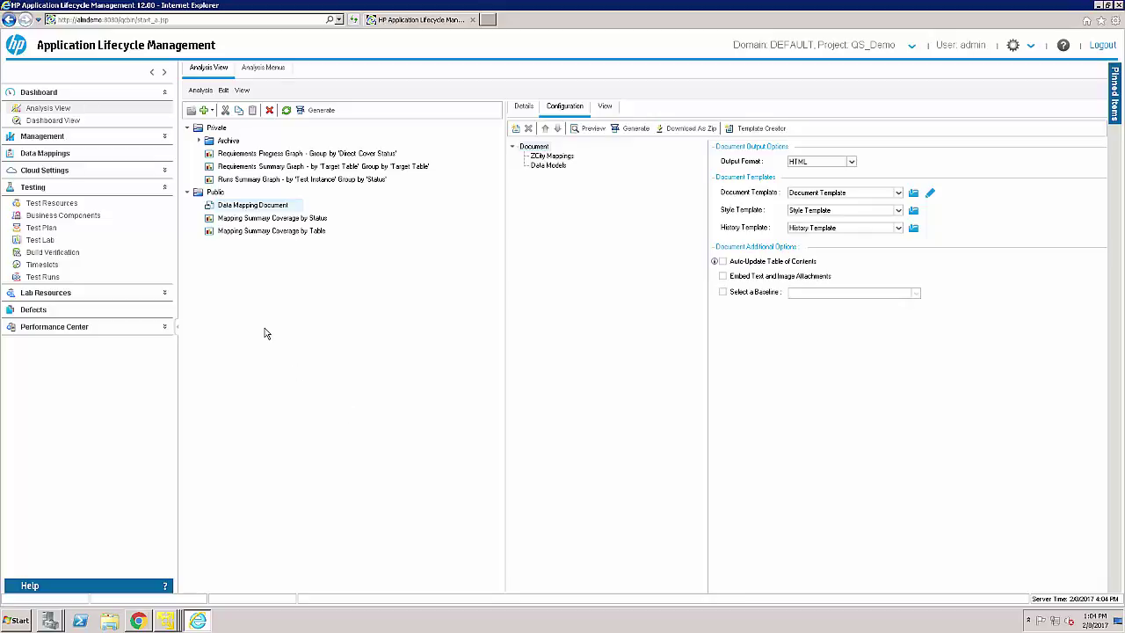
Open the ORDERS_FACT.ZCITY - STATUS test from the ORDERS_FACT folder in the test plan
{"action": "left_click", "coordinate": [49, 229]}
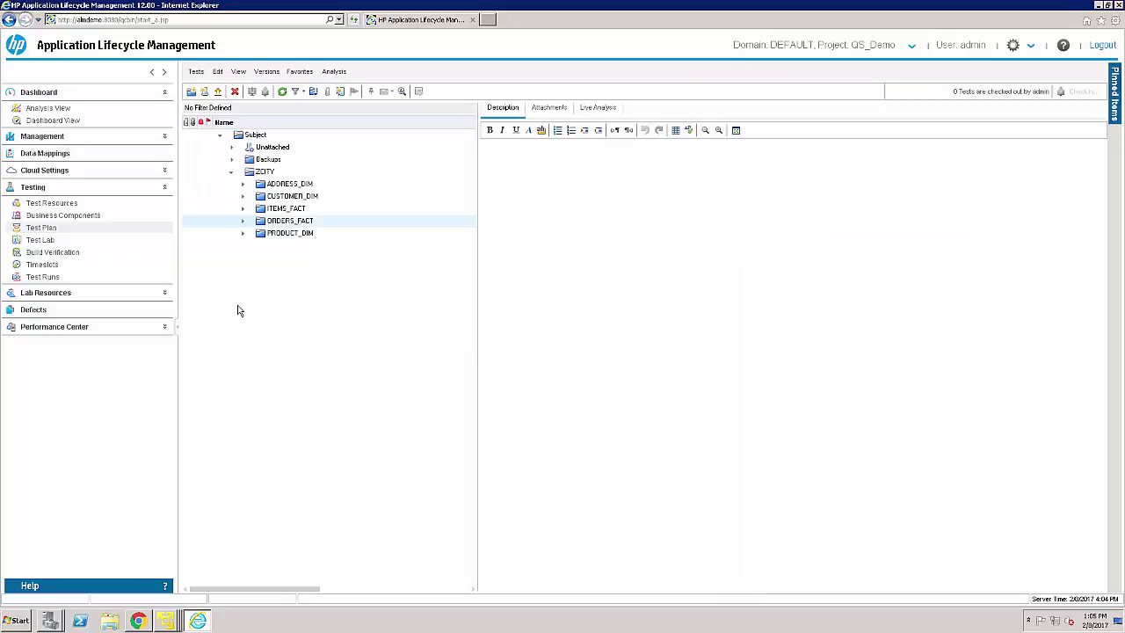
{"action": "left_click", "coordinate": [244, 222]}
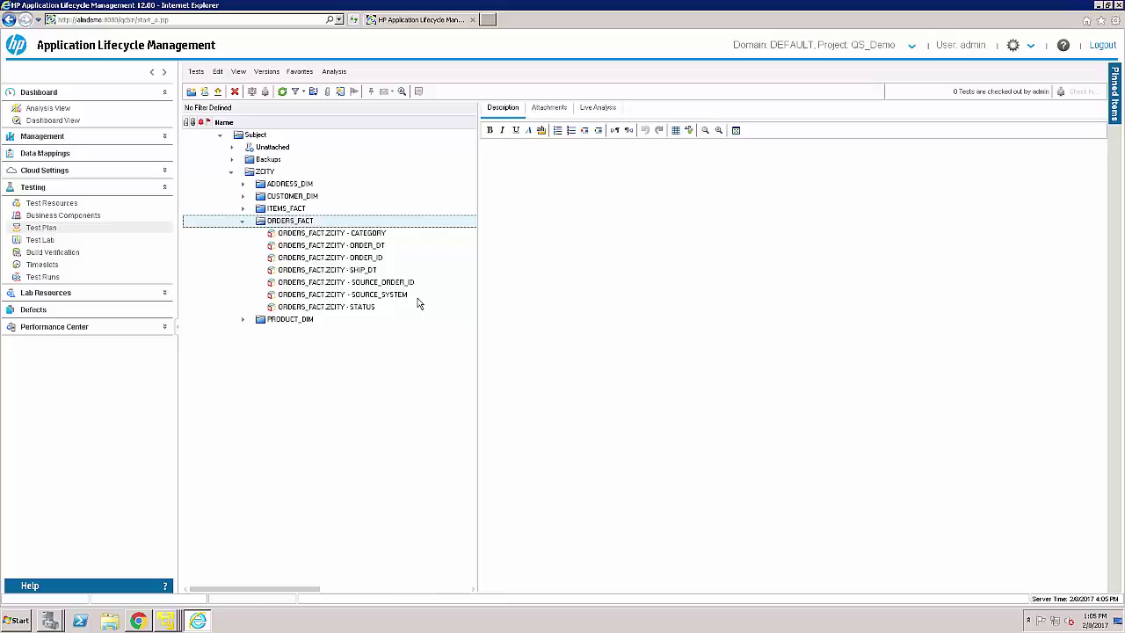
{"action": "left_click", "coordinate": [363, 307]}
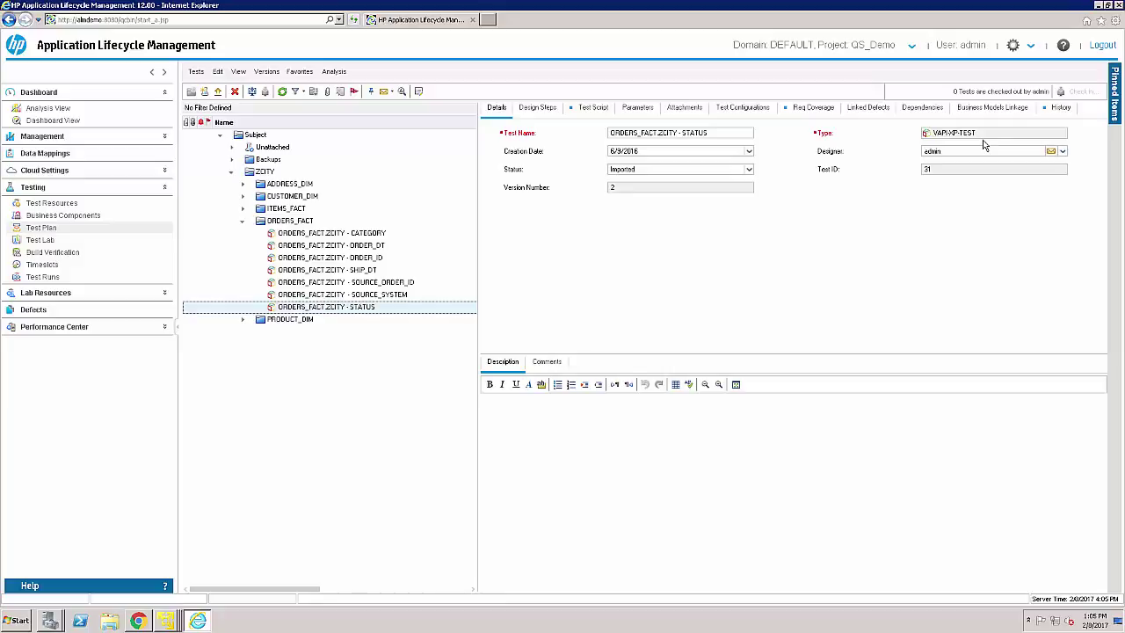
Review the STATUS test's script and its requirement coverage
{"action": "left_click", "coordinate": [593, 108]}
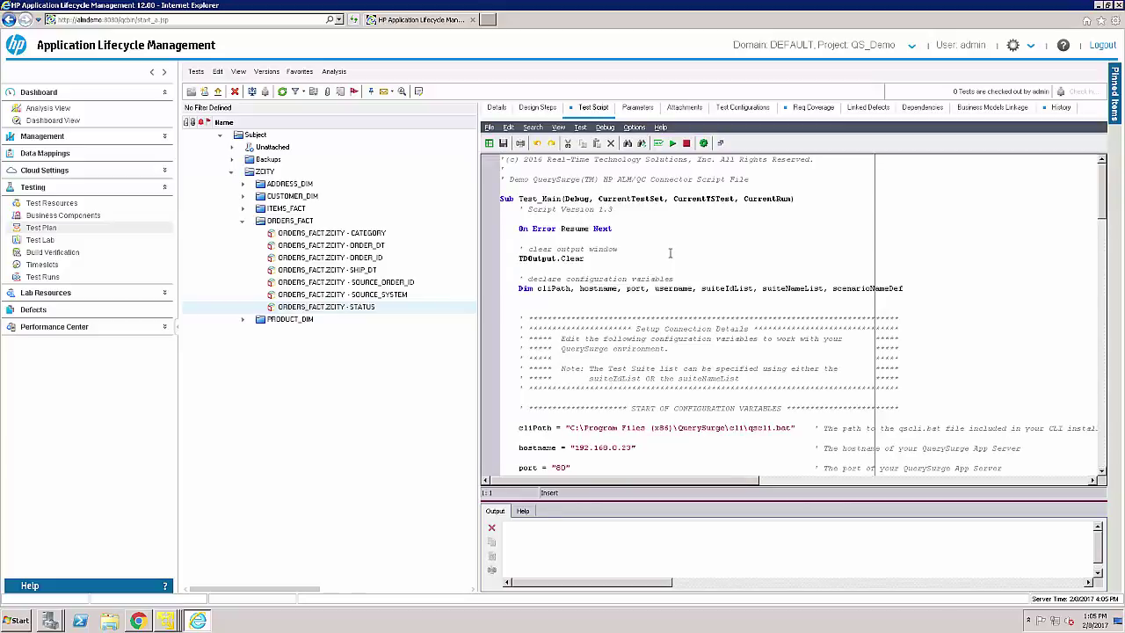
{"action": "left_click", "coordinate": [664, 300]}
{"action": "scroll", "coordinate": [689, 276], "scroll_direction": "down", "scroll_amount": 15}
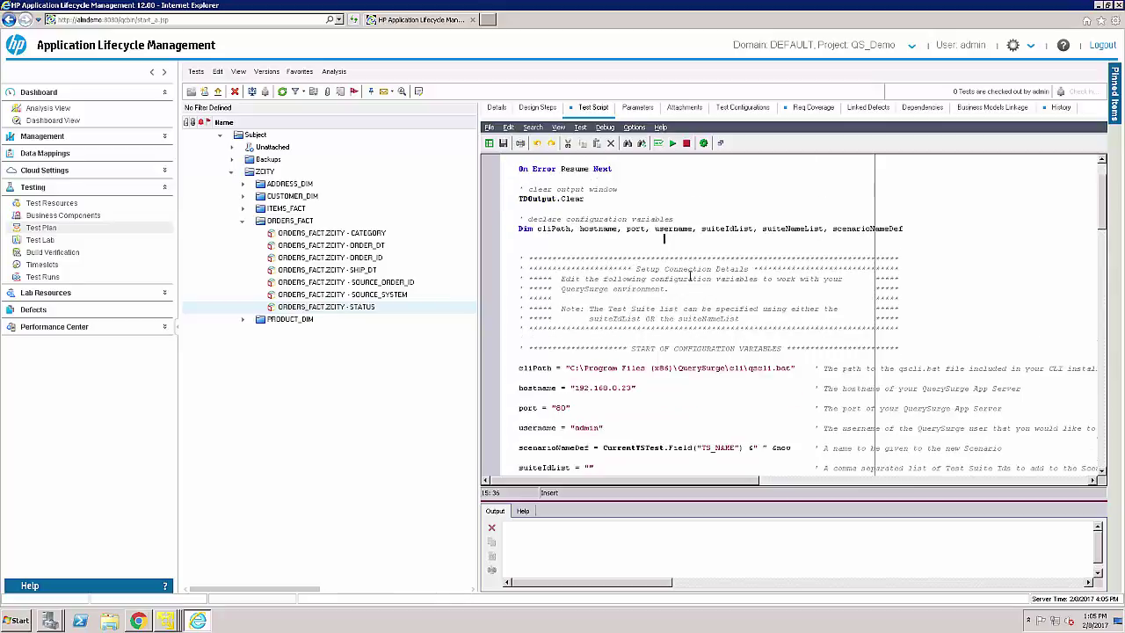
{"action": "scroll", "coordinate": [689, 276], "scroll_direction": "up", "scroll_amount": 15}
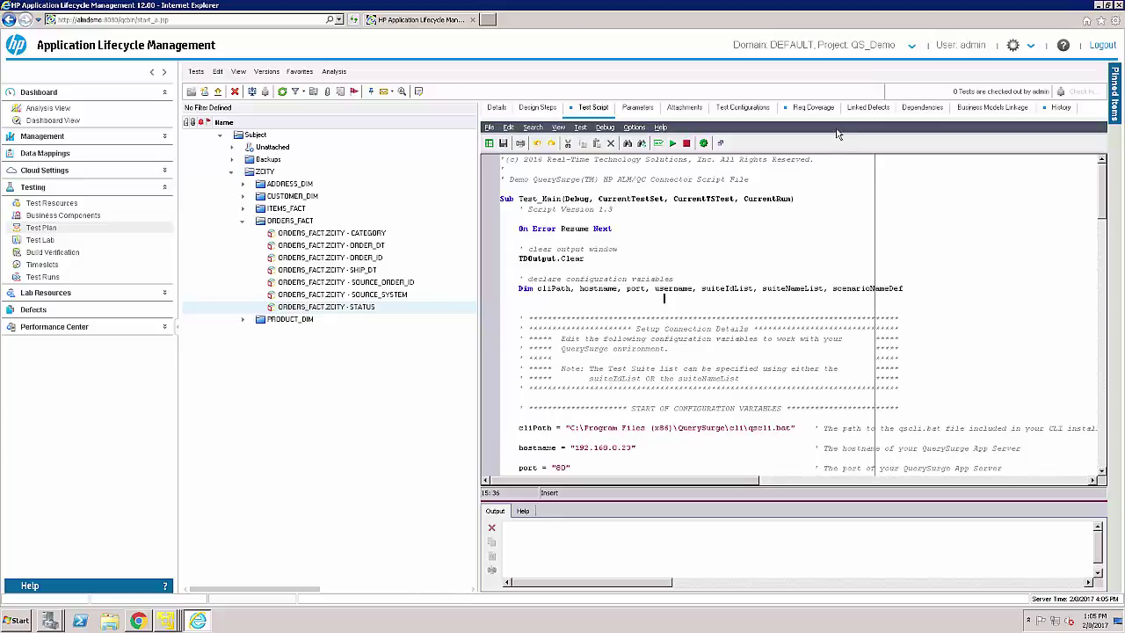
{"action": "left_click", "coordinate": [816, 109]}
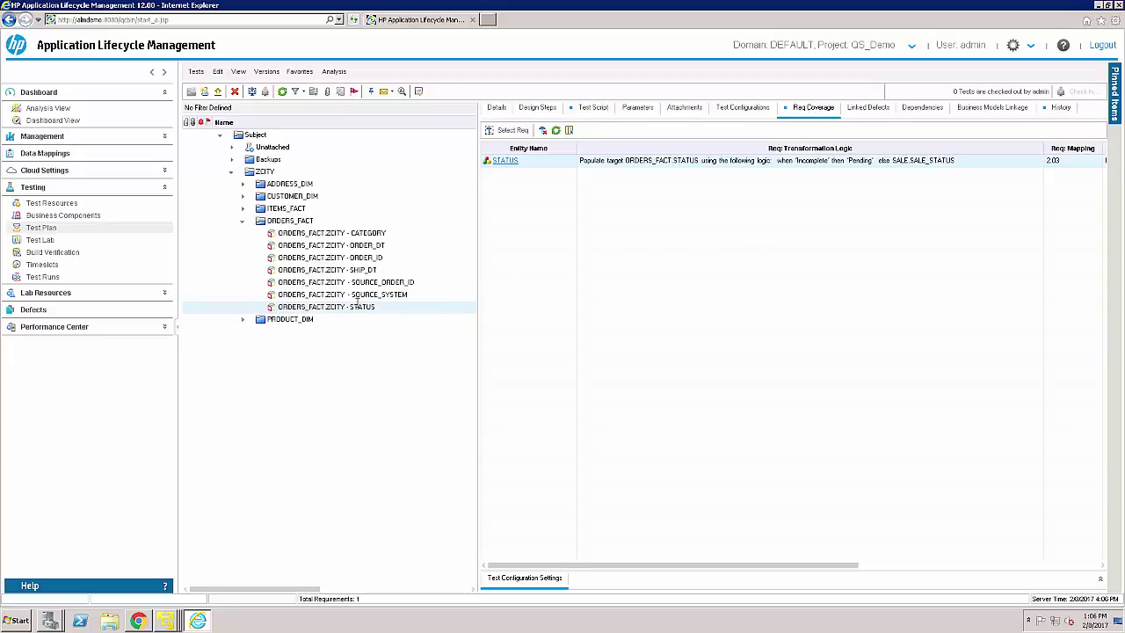
{"action": "left_click", "coordinate": [358, 304]}
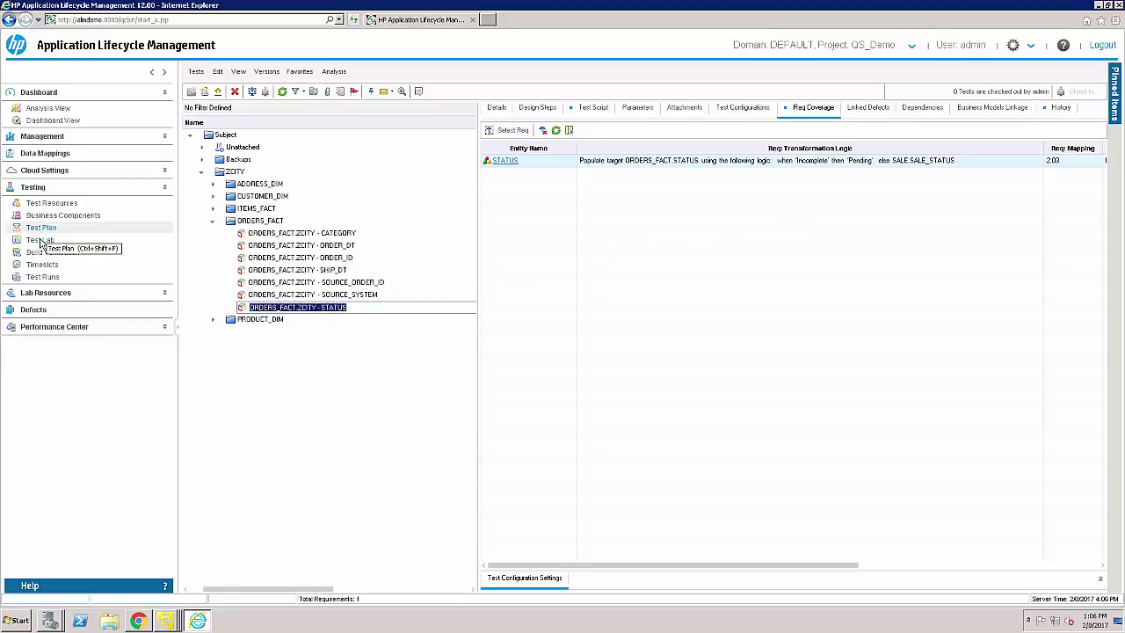
Run the ORDERS_FACT.ZCITY - STATUS test from the ORDERS_FACT test set in the test lab
{"action": "left_click", "coordinate": [40, 241]}
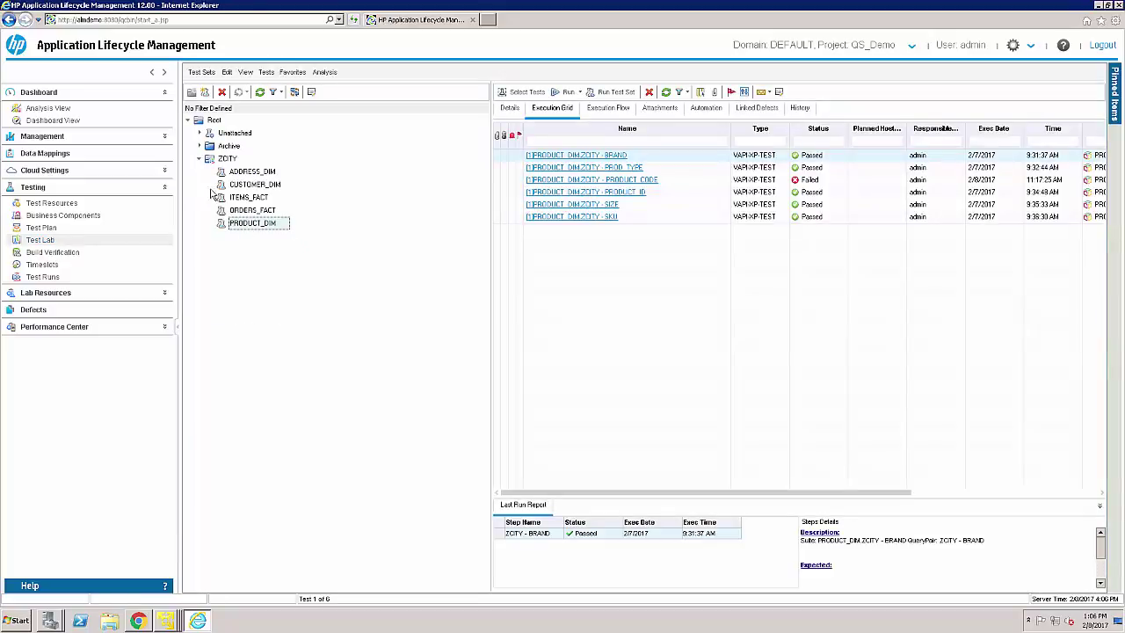
{"action": "left_click", "coordinate": [246, 212]}
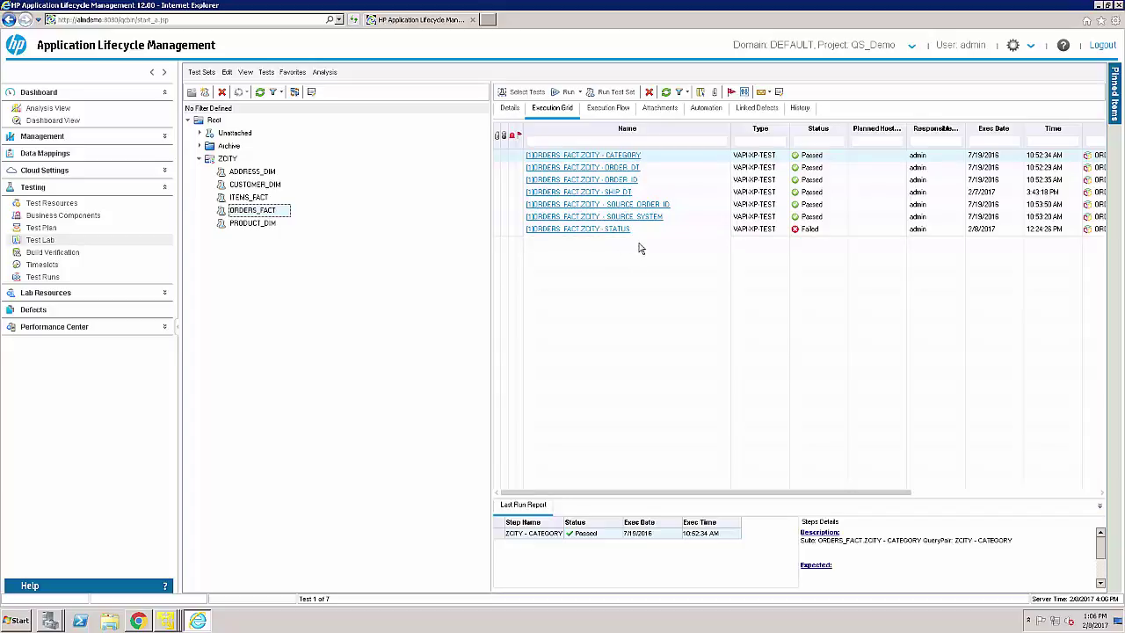
{"action": "left_click", "coordinate": [643, 231]}
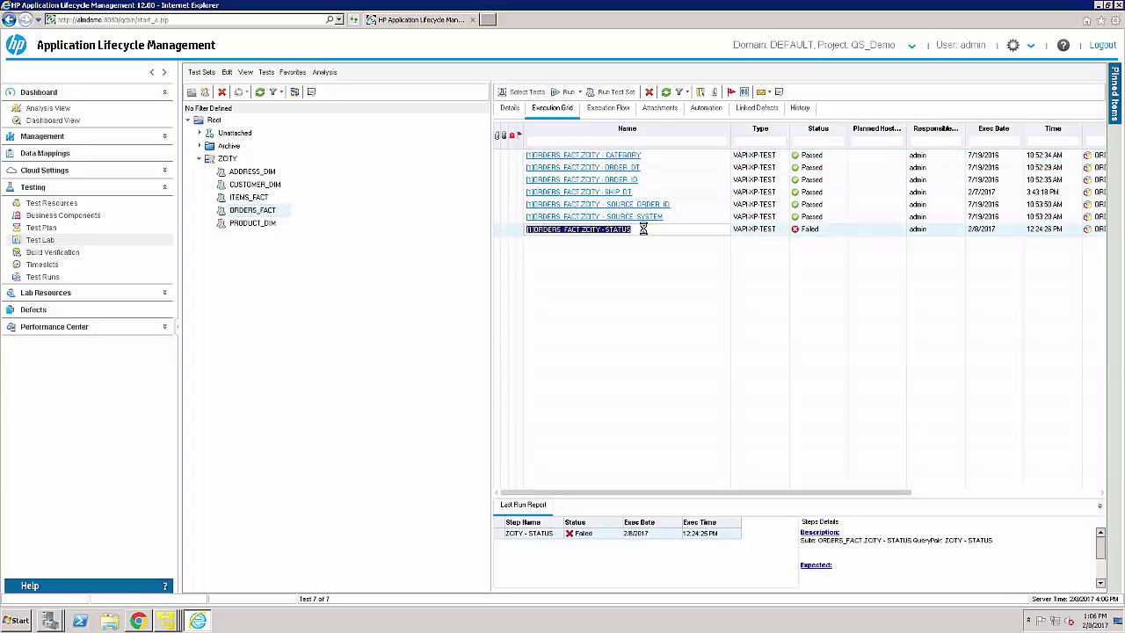
{"action": "left_click", "coordinate": [566, 92]}
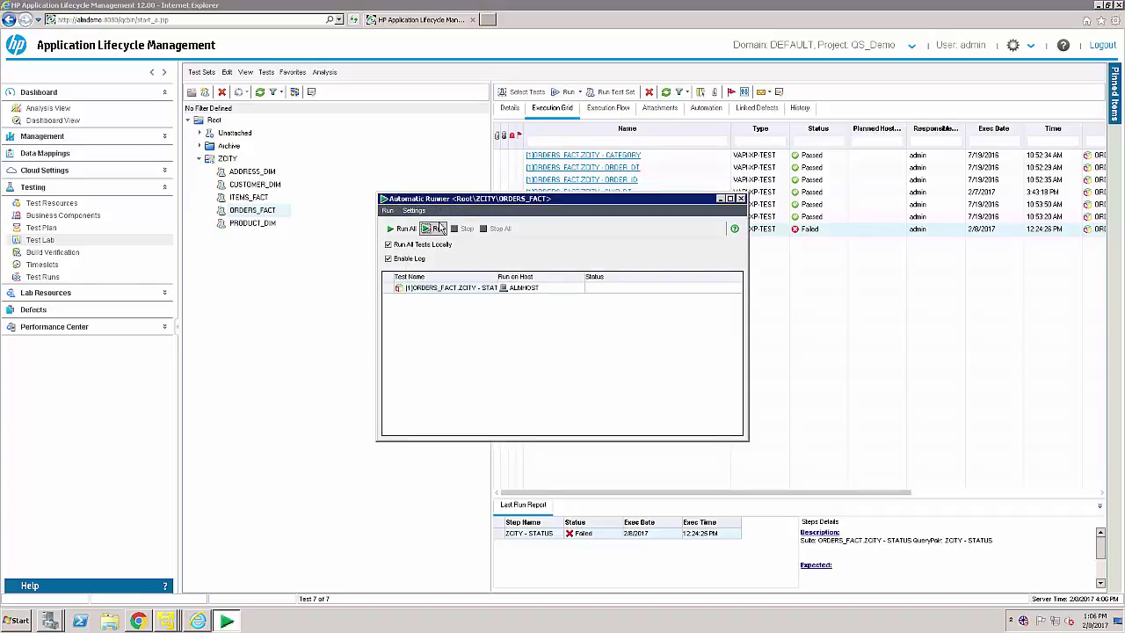
{"action": "left_click", "coordinate": [439, 229]}
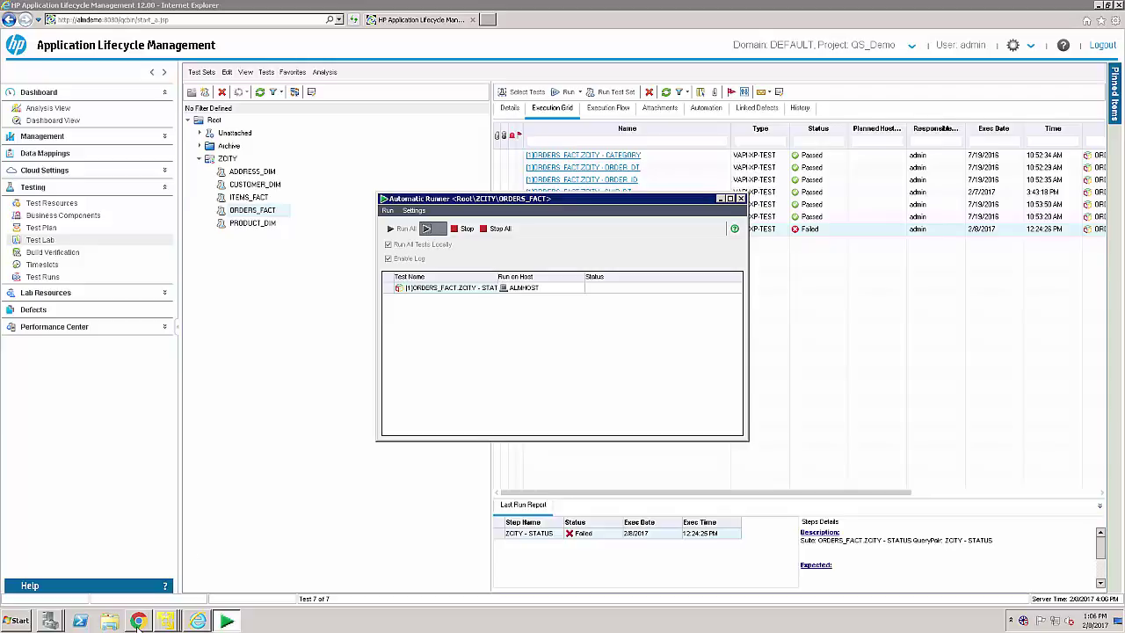
Switch to QuerySurge in Chrome and open the newest ORDERS_FACT.ZCITY - STATUS scenario among the scenario runs
{"action": "mouse_move", "coordinate": [138, 622]}
{"action": "left_click", "coordinate": [140, 595]}
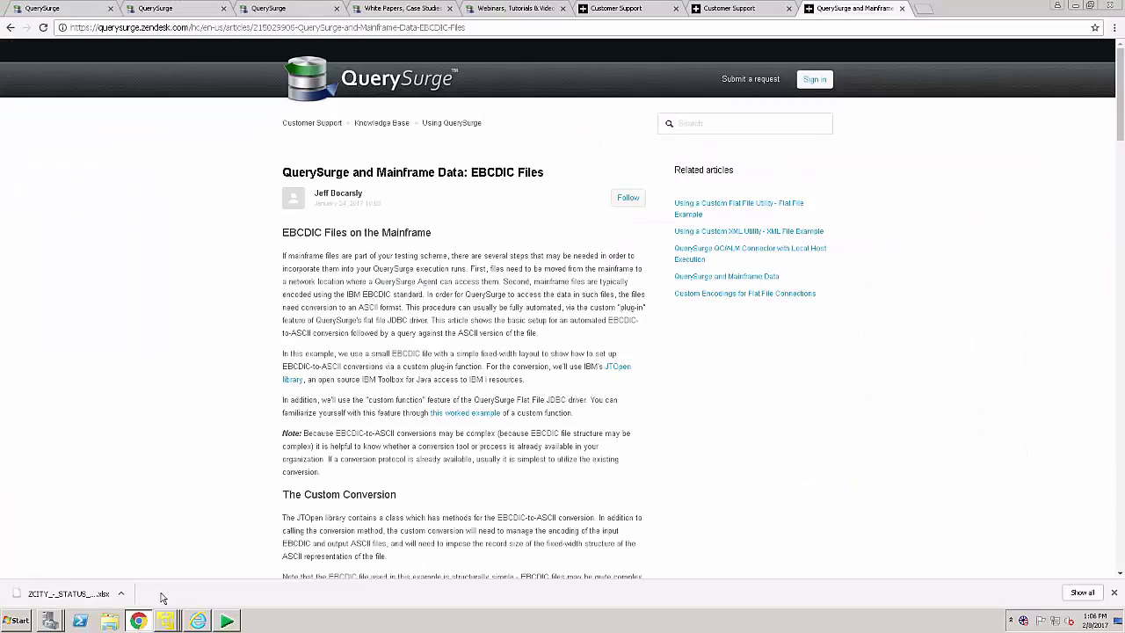
{"action": "left_click", "coordinate": [285, 7]}
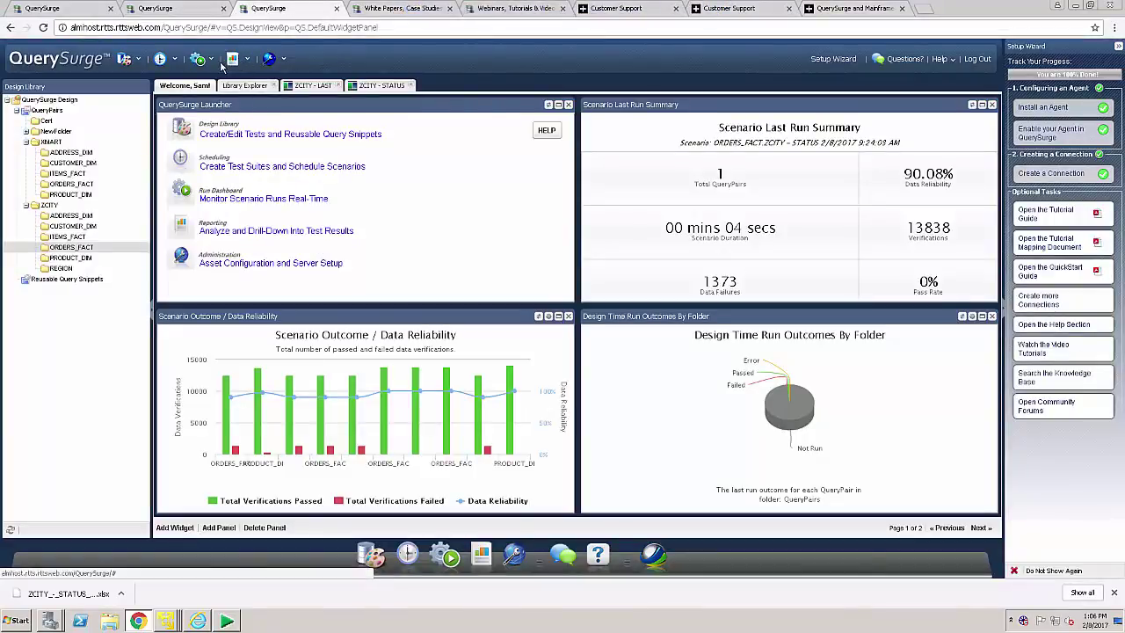
{"action": "left_click", "coordinate": [210, 59]}
{"action": "left_click", "coordinate": [221, 84]}
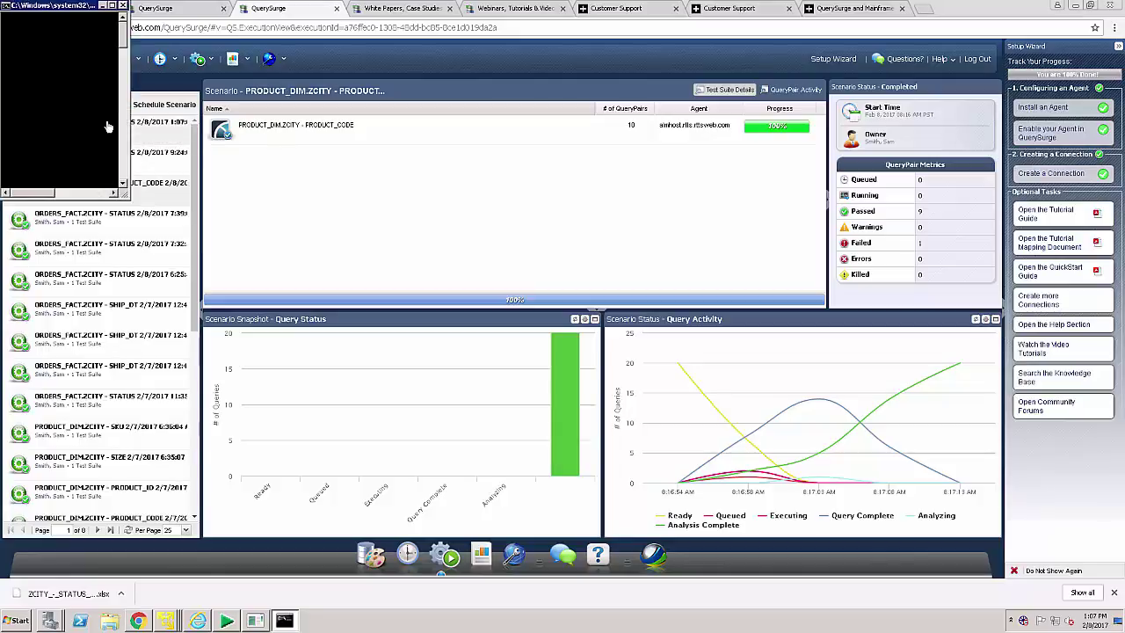
{"action": "left_click", "coordinate": [170, 140]}
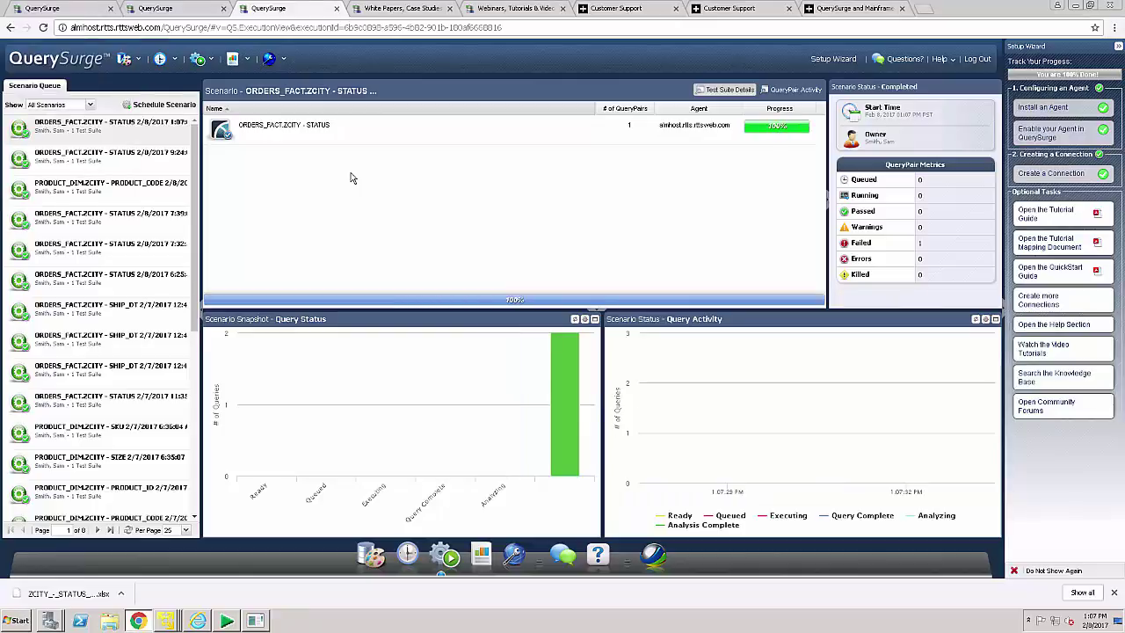
Examine the ZCITY - STATUS QueryPair's source and target data and show its failures side by side
{"action": "double_click", "coordinate": [333, 127]}
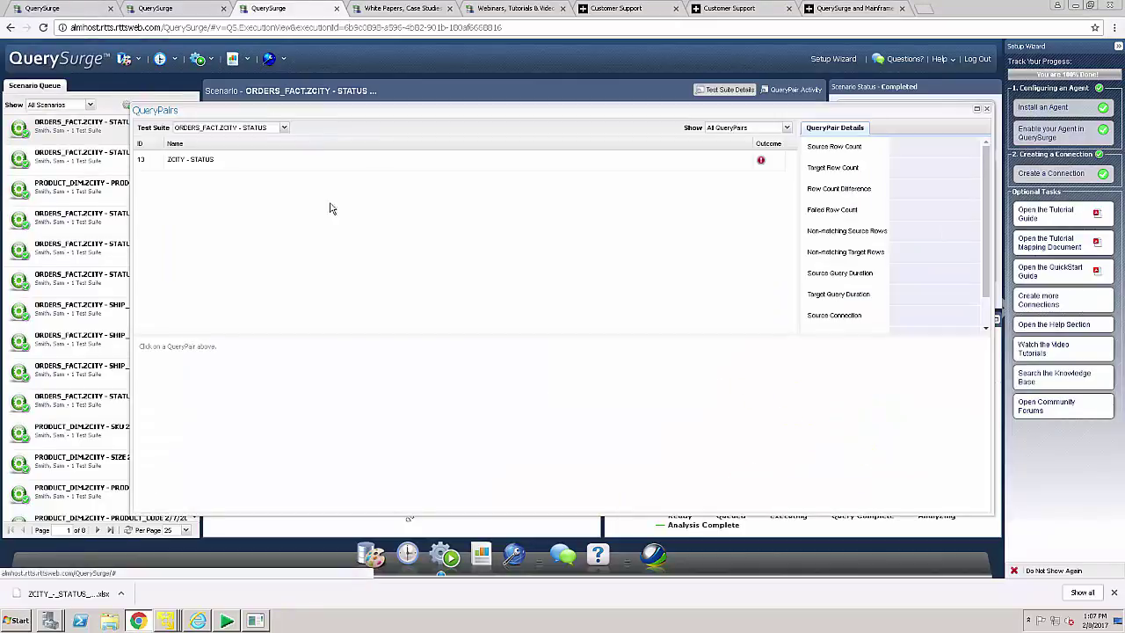
{"action": "left_click", "coordinate": [234, 165]}
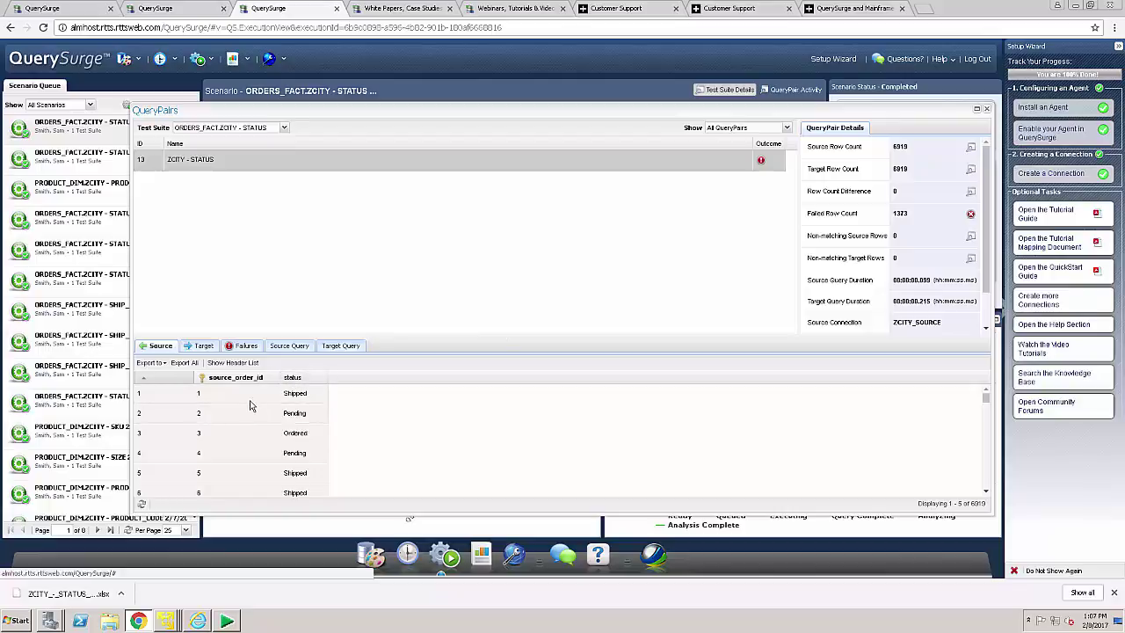
{"action": "left_click", "coordinate": [199, 347]}
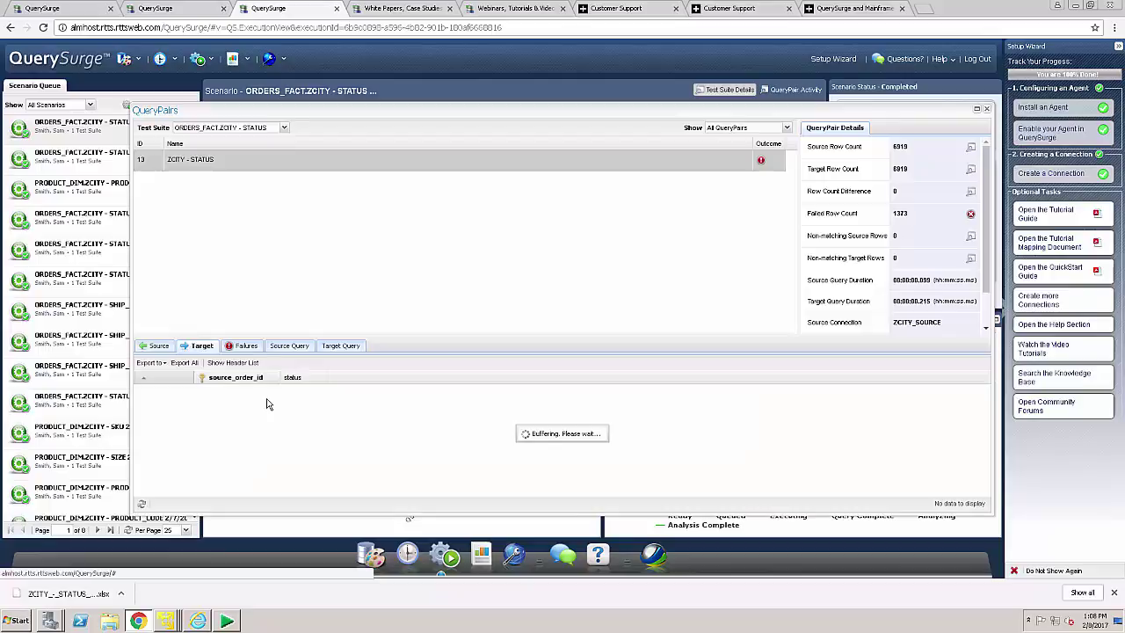
{"action": "left_click", "coordinate": [244, 348]}
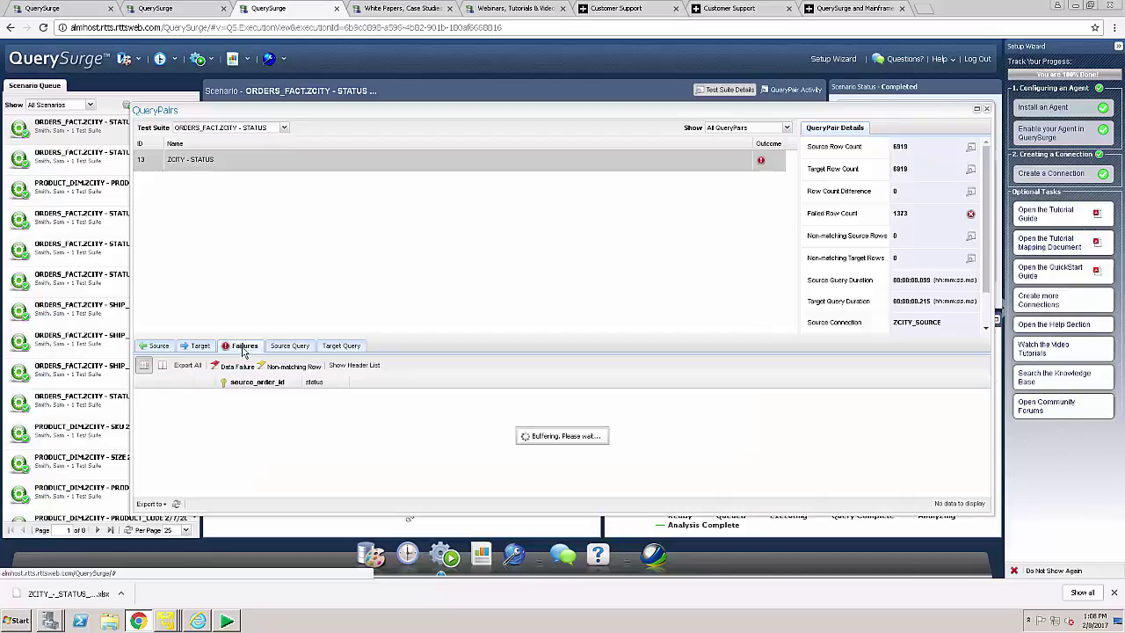
{"action": "left_click", "coordinate": [169, 366]}
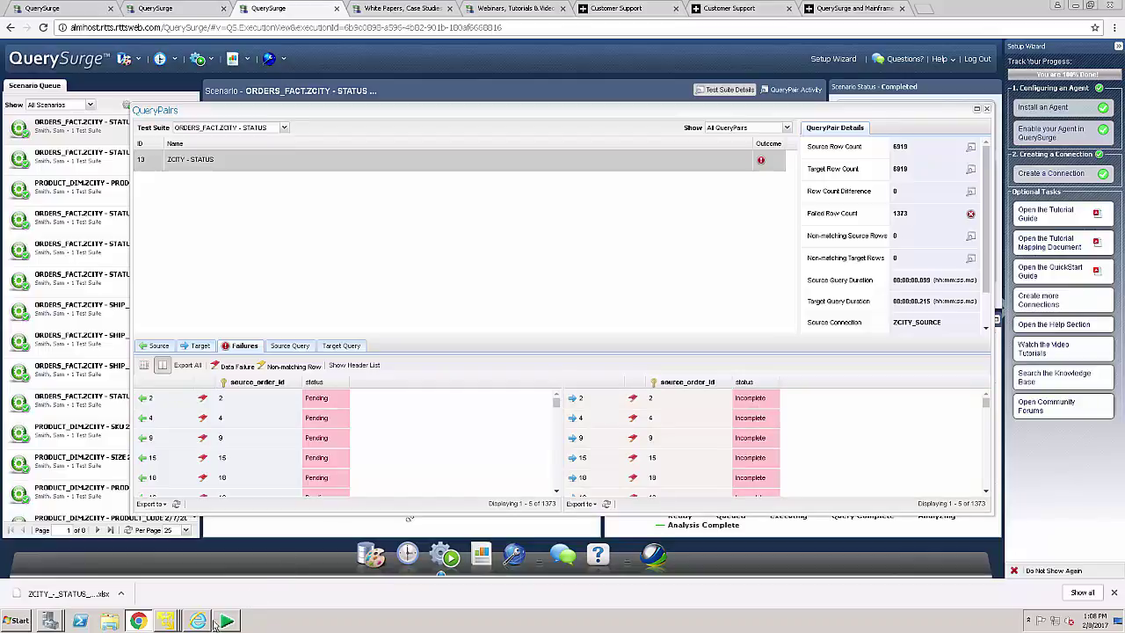
Switch back to HP Application Lifecycle Management and close the Automatic Runner
{"action": "left_click", "coordinate": [202, 583]}
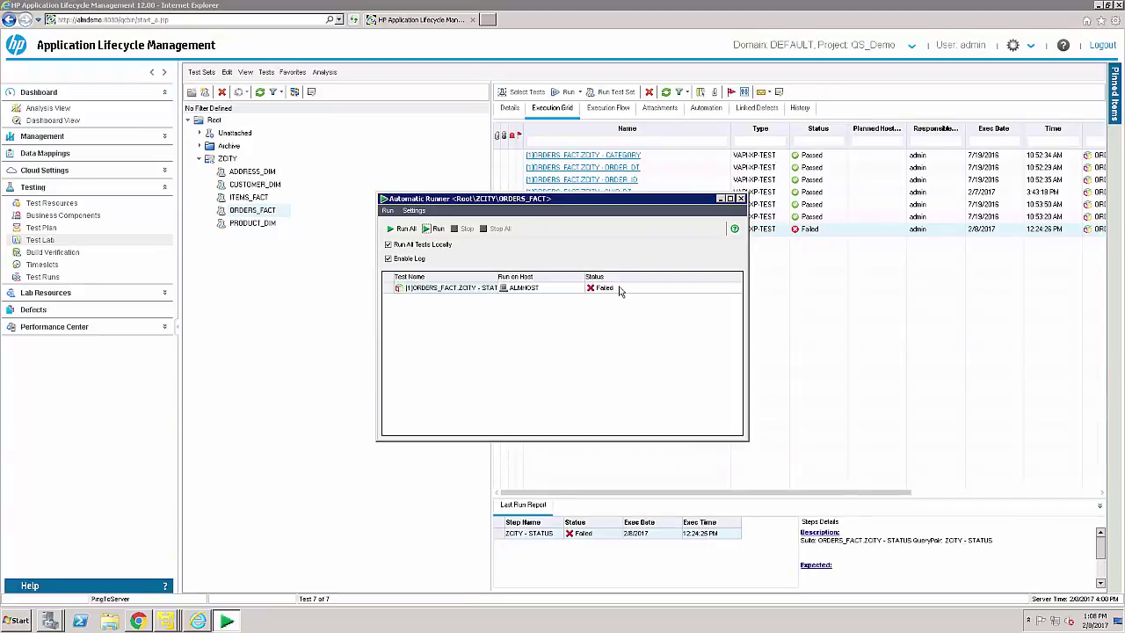
{"action": "left_click", "coordinate": [741, 199]}
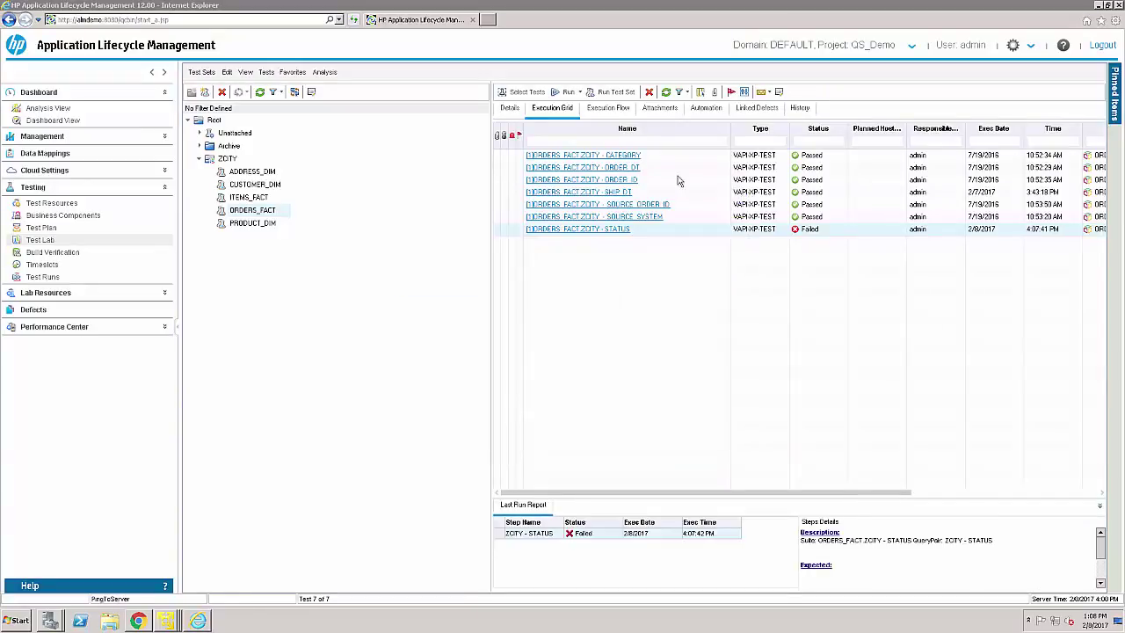
Display the transformation logic of the STATUS data mapping in the ORDERS_FACT folder with enlarged text
{"action": "left_click", "coordinate": [45, 154]}
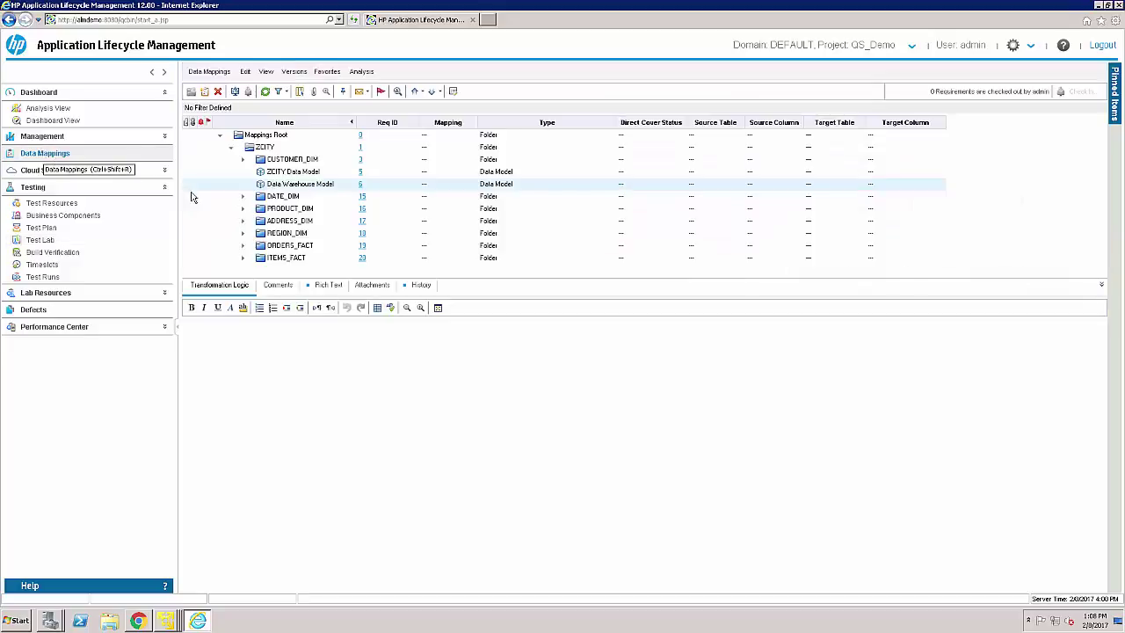
{"action": "left_click", "coordinate": [243, 248]}
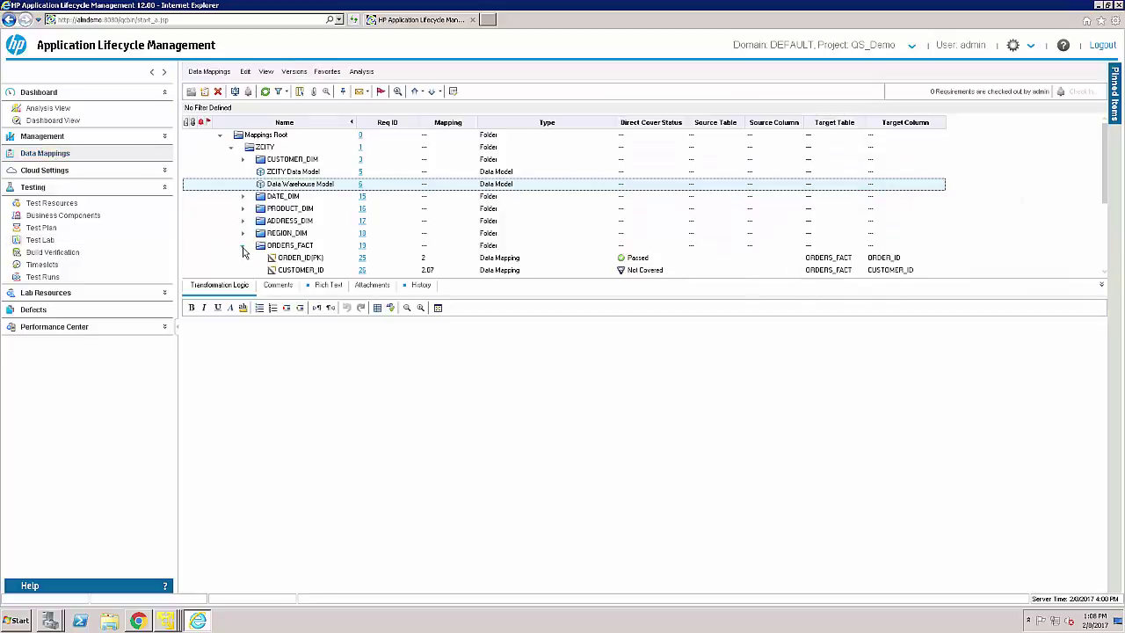
{"action": "scroll", "coordinate": [329, 238], "scroll_direction": "down", "scroll_amount": 3}
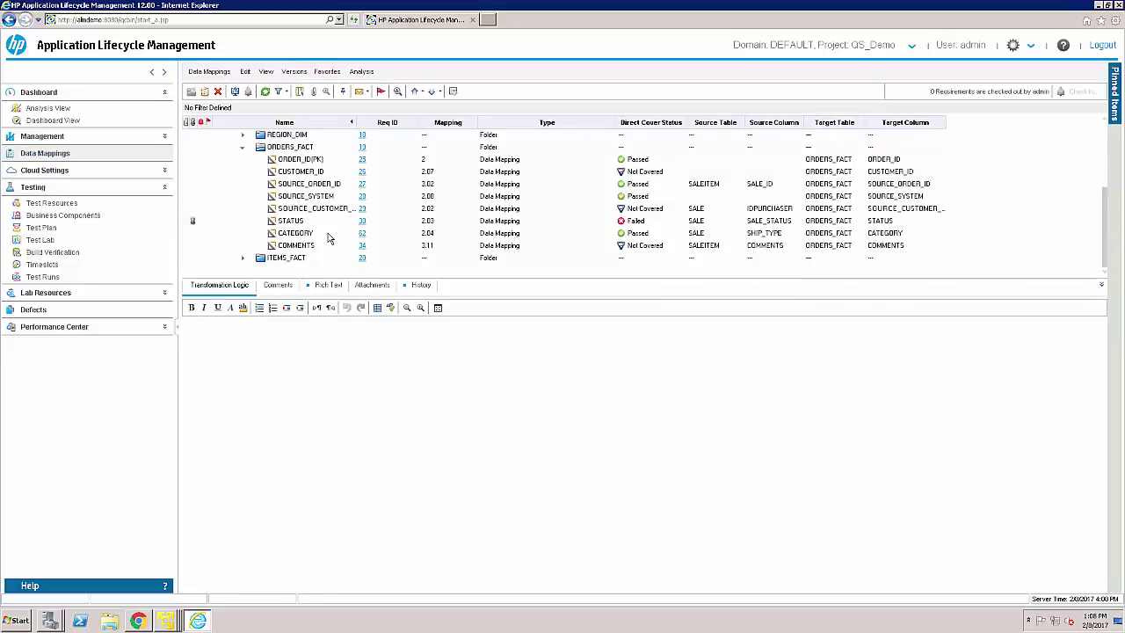
{"action": "left_click", "coordinate": [288, 221]}
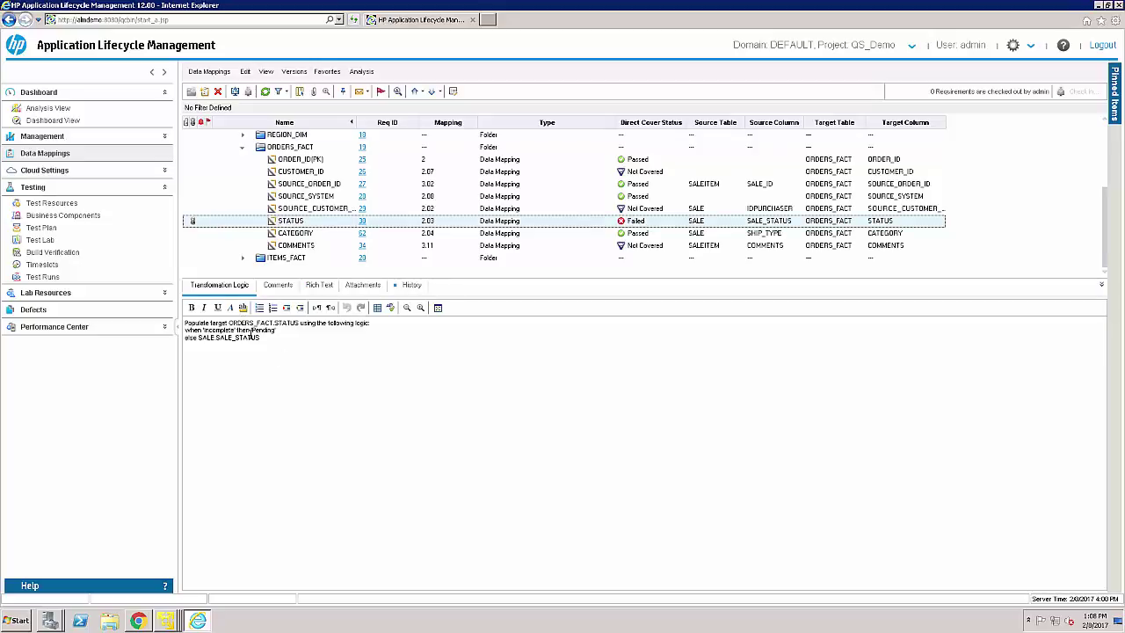
{"action": "right_click", "coordinate": [254, 334]}
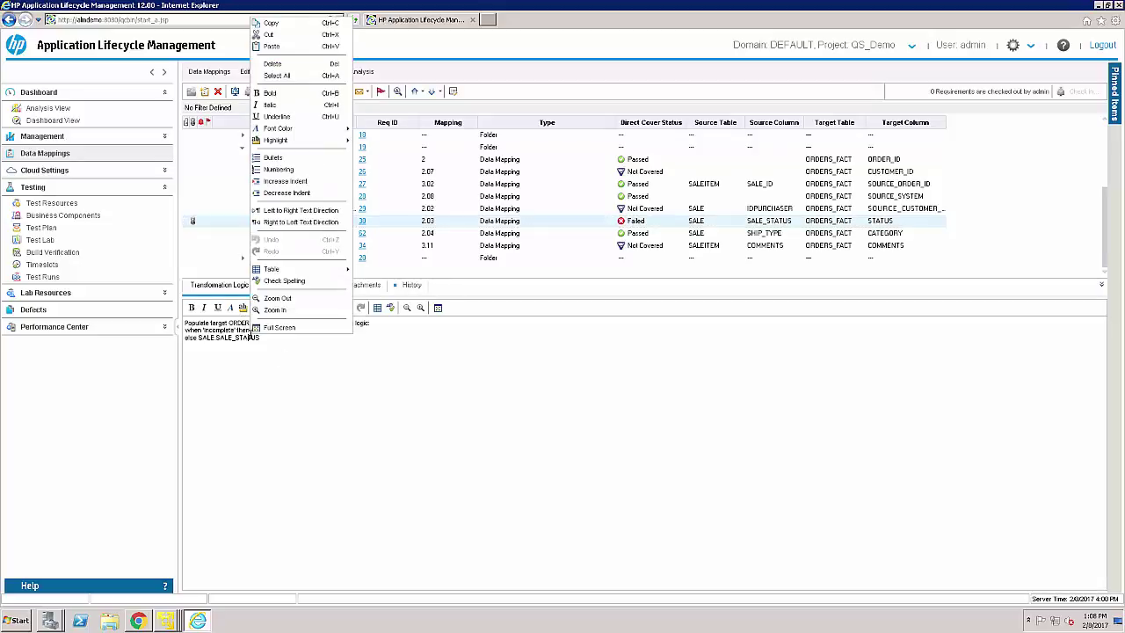
{"action": "left_click", "coordinate": [281, 314]}
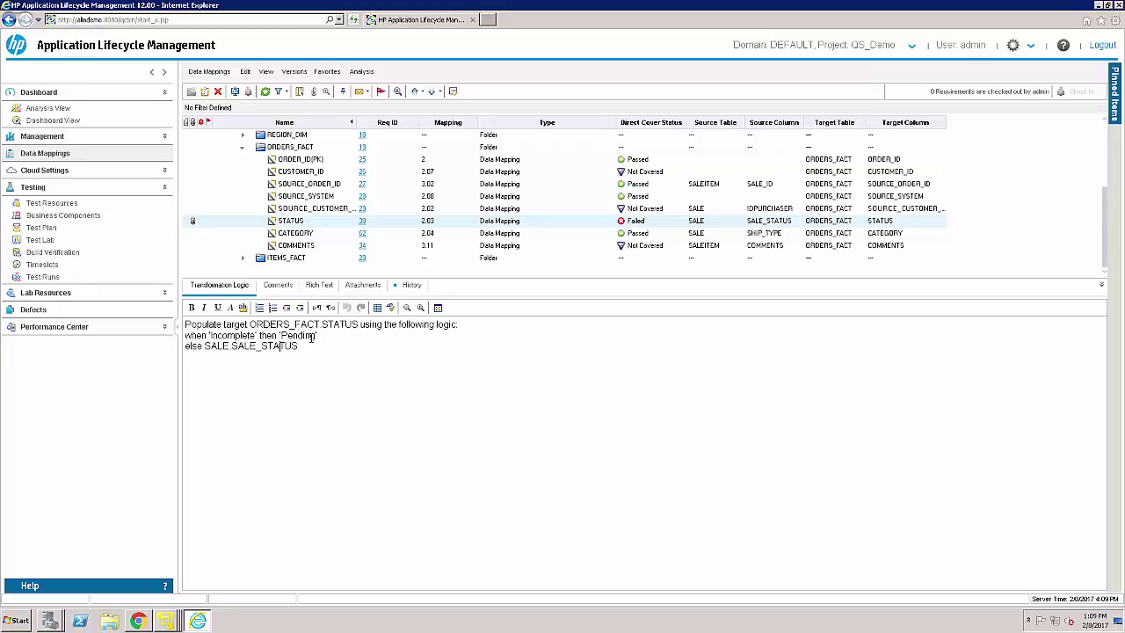
Add a linked defect to the STATUS data mapping with the summary "status not ETL correctly" and severity 2-Medium
{"action": "left_click", "coordinate": [363, 222]}
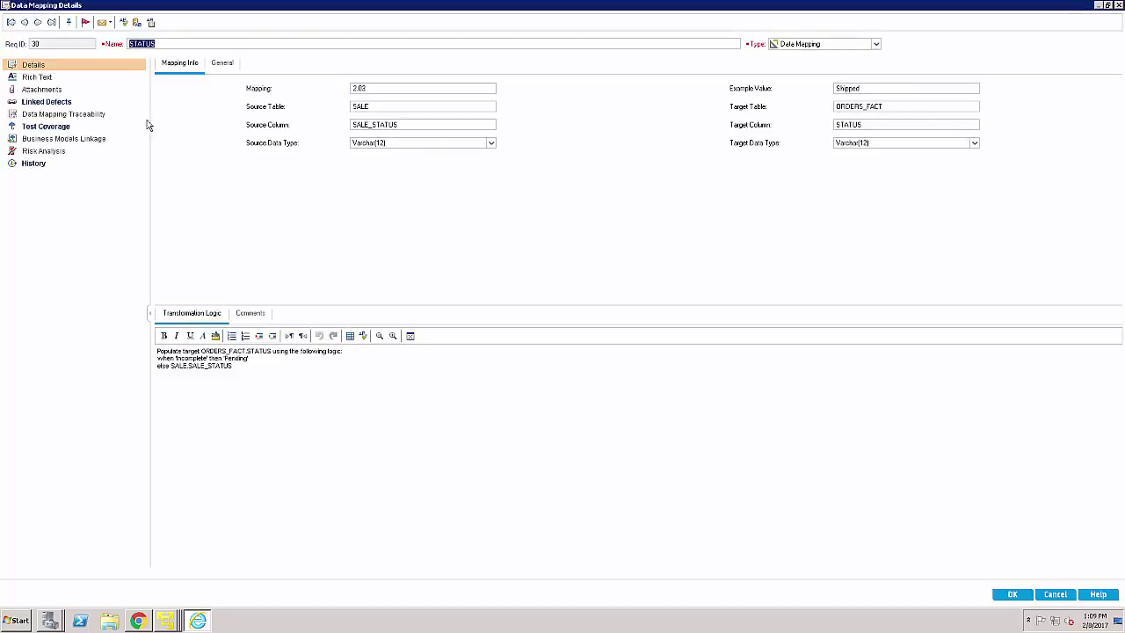
{"action": "left_click", "coordinate": [73, 98]}
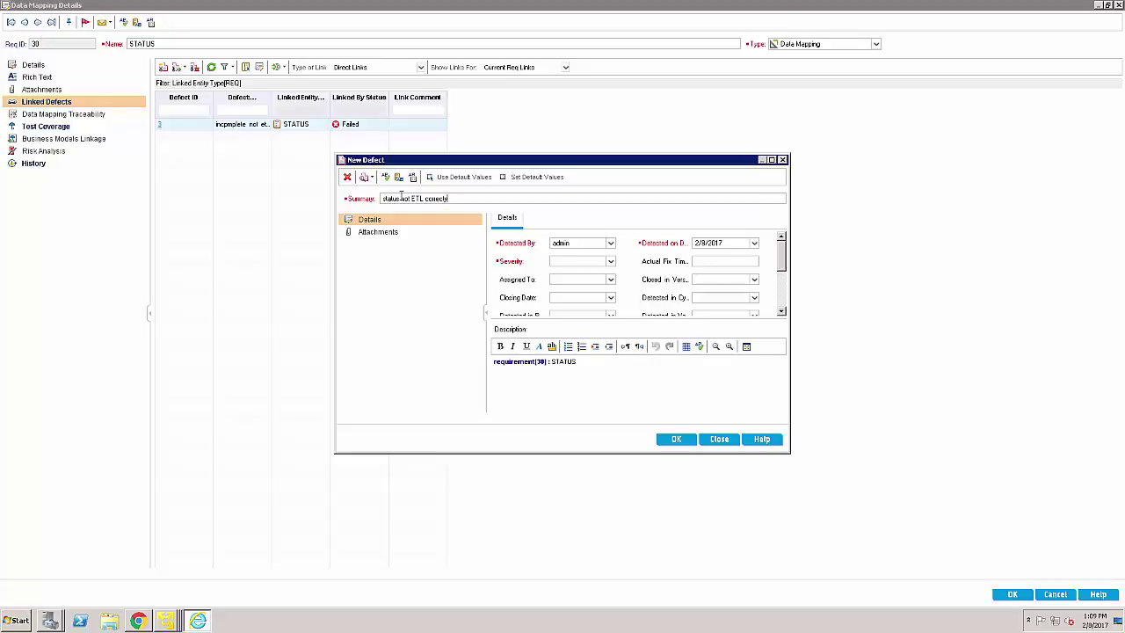
{"action": "left_click", "coordinate": [609, 261]}
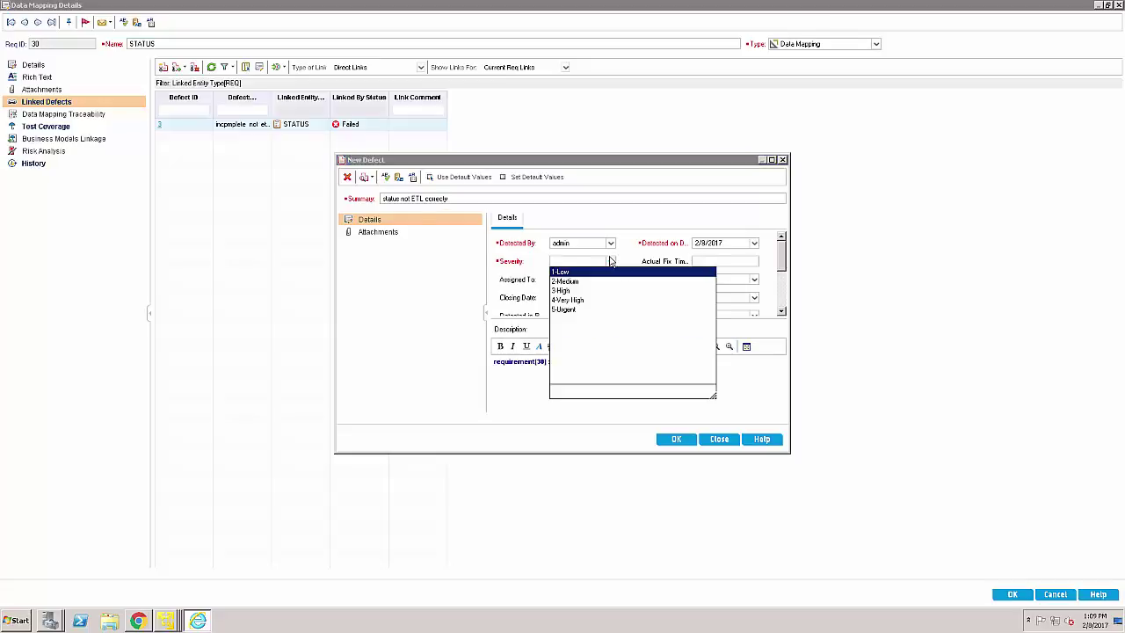
{"action": "left_click", "coordinate": [580, 281]}
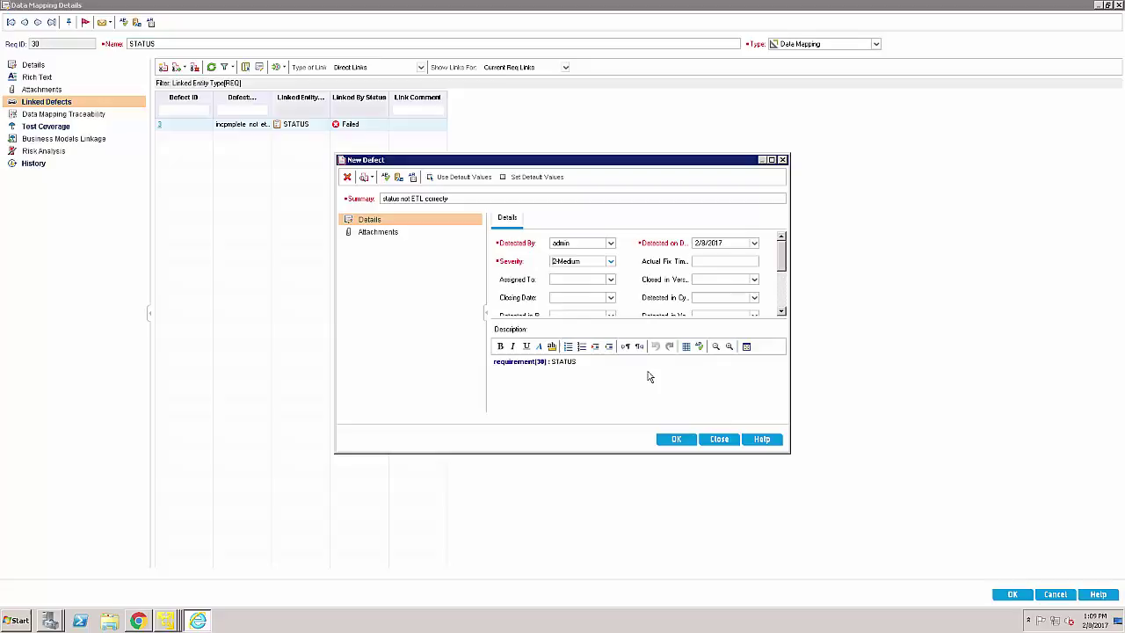
{"action": "left_click", "coordinate": [677, 437]}
{"action": "left_click", "coordinate": [677, 438]}
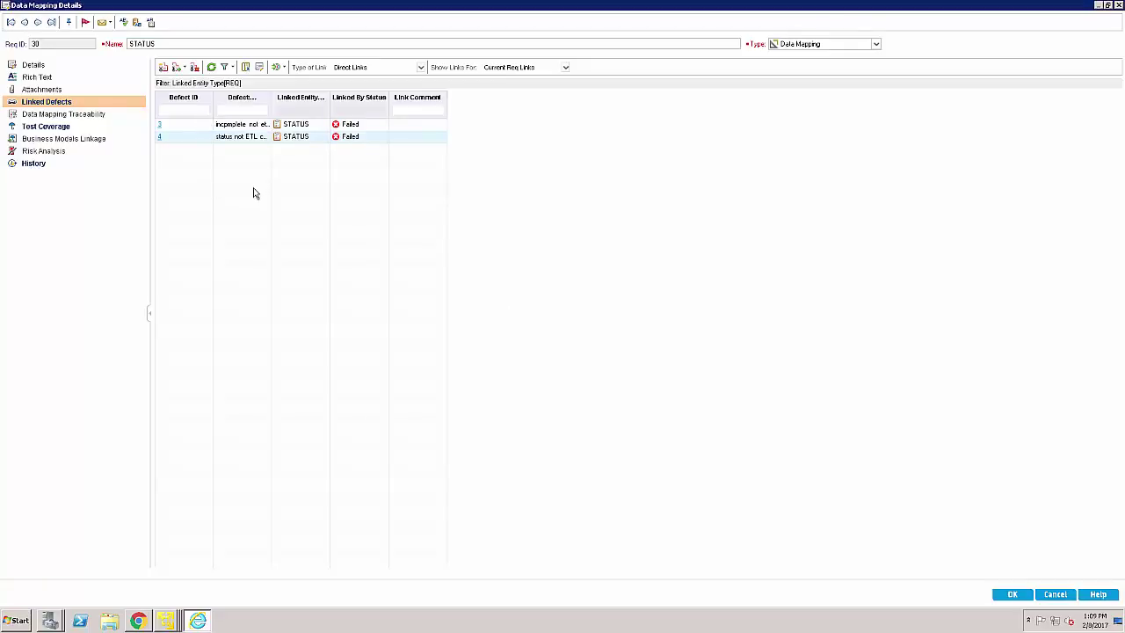
Review the test coverage of the STATUS data mapping and close its details
{"action": "left_click", "coordinate": [73, 129]}
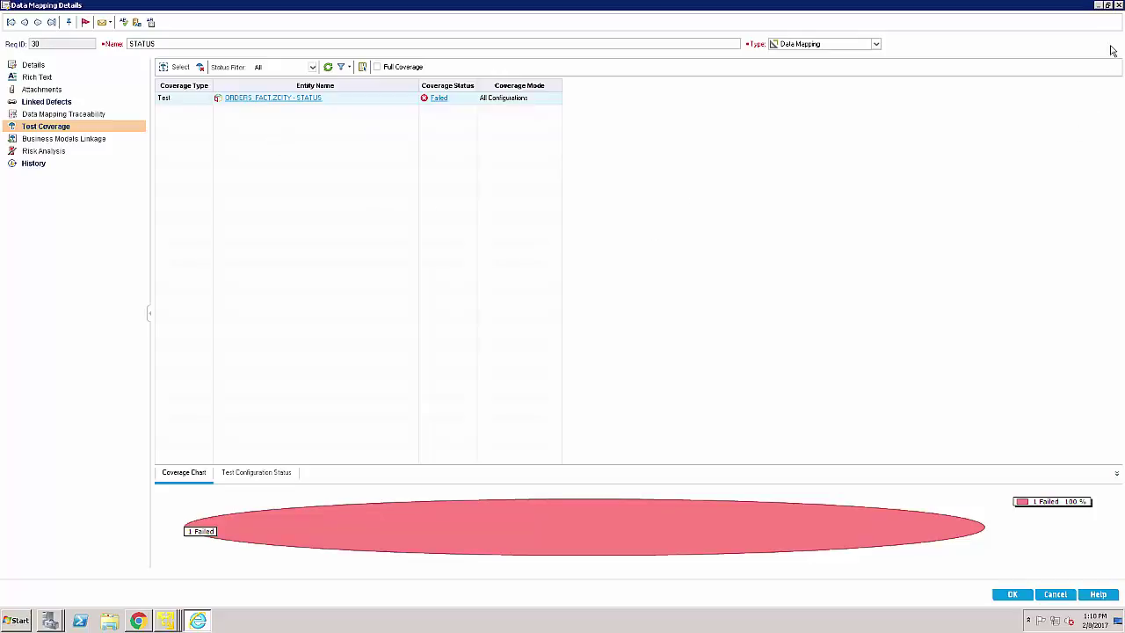
{"action": "left_click", "coordinate": [1118, 5]}
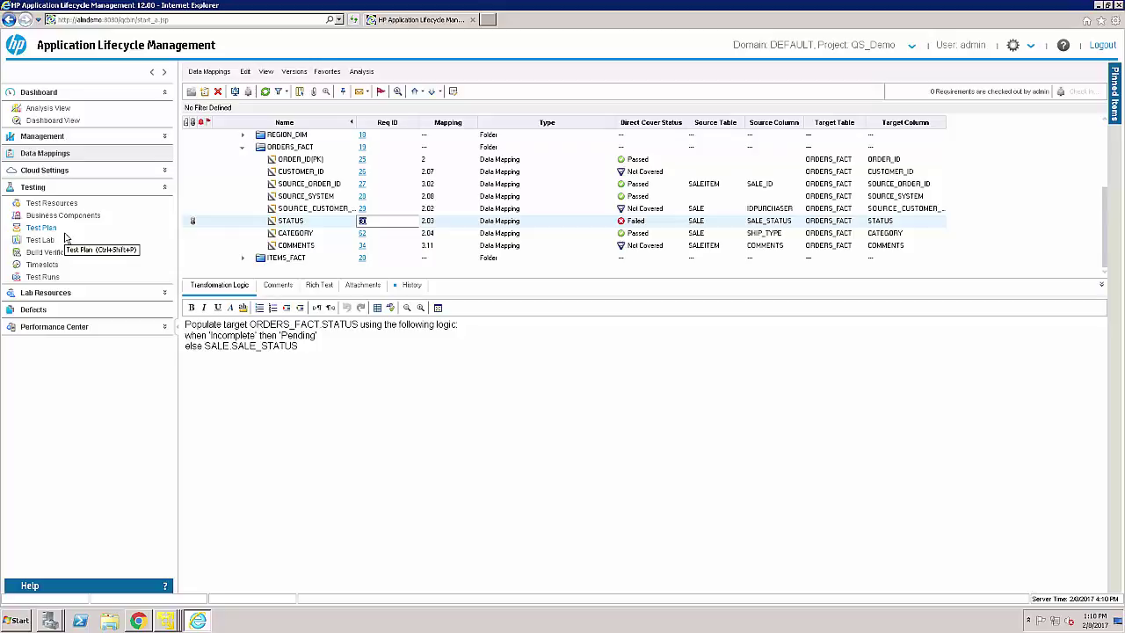
Display the steps of the 2/8/2017 run of the ZCITY - PRODUCT_CODE test in the Test Lab's PRODUCT_DIM test set
{"action": "left_click", "coordinate": [49, 242]}
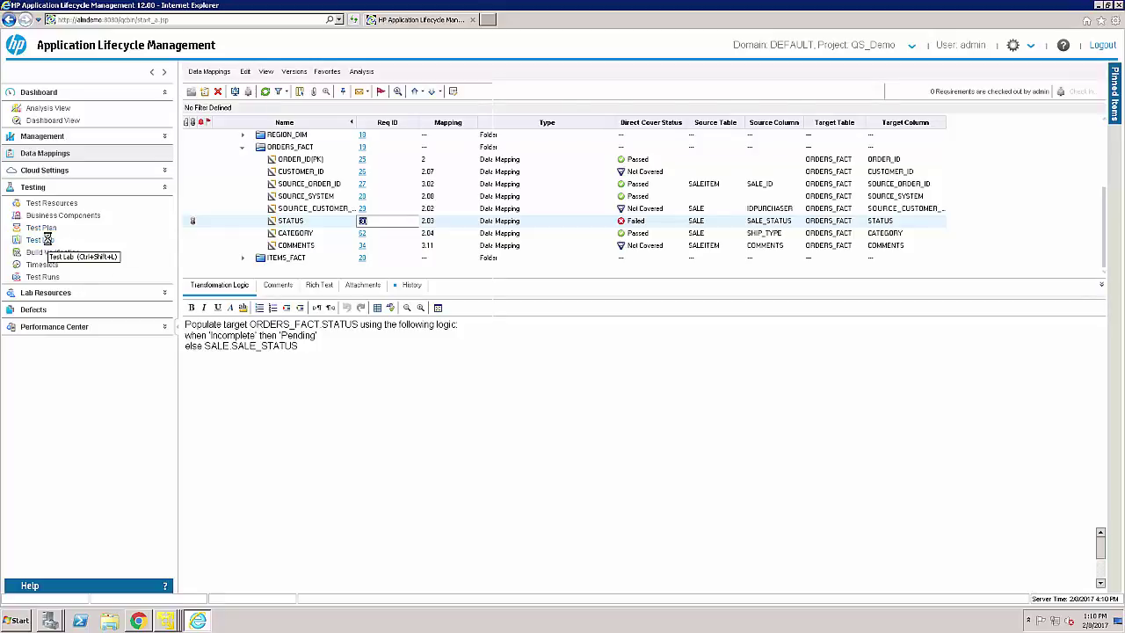
{"action": "left_click", "coordinate": [242, 225]}
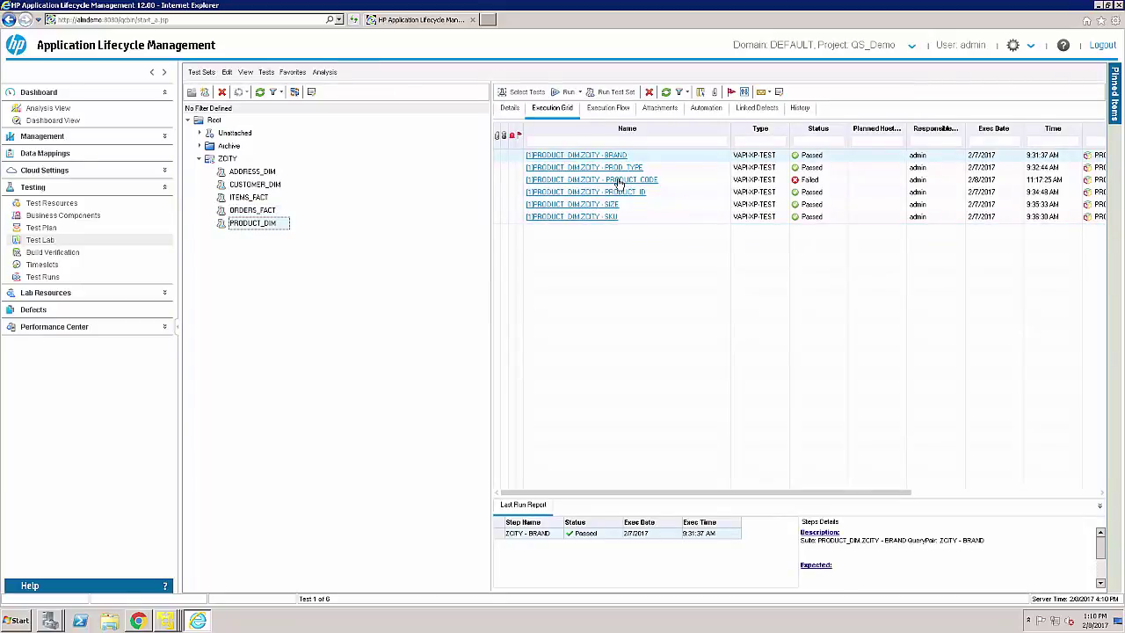
{"action": "left_click", "coordinate": [618, 181]}
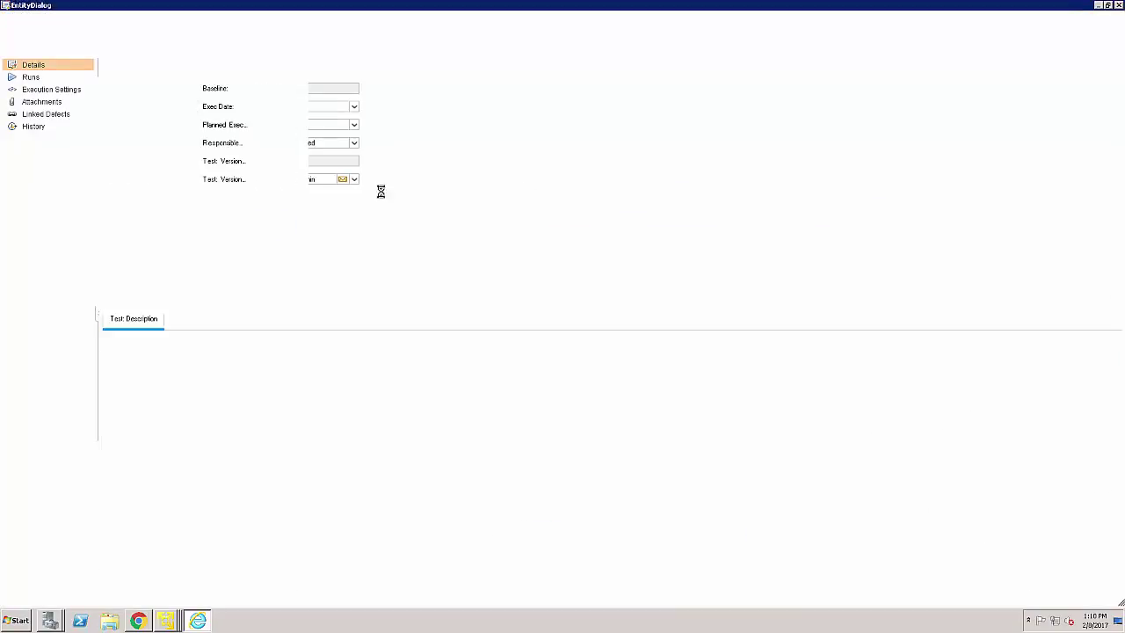
{"action": "left_click", "coordinate": [31, 78]}
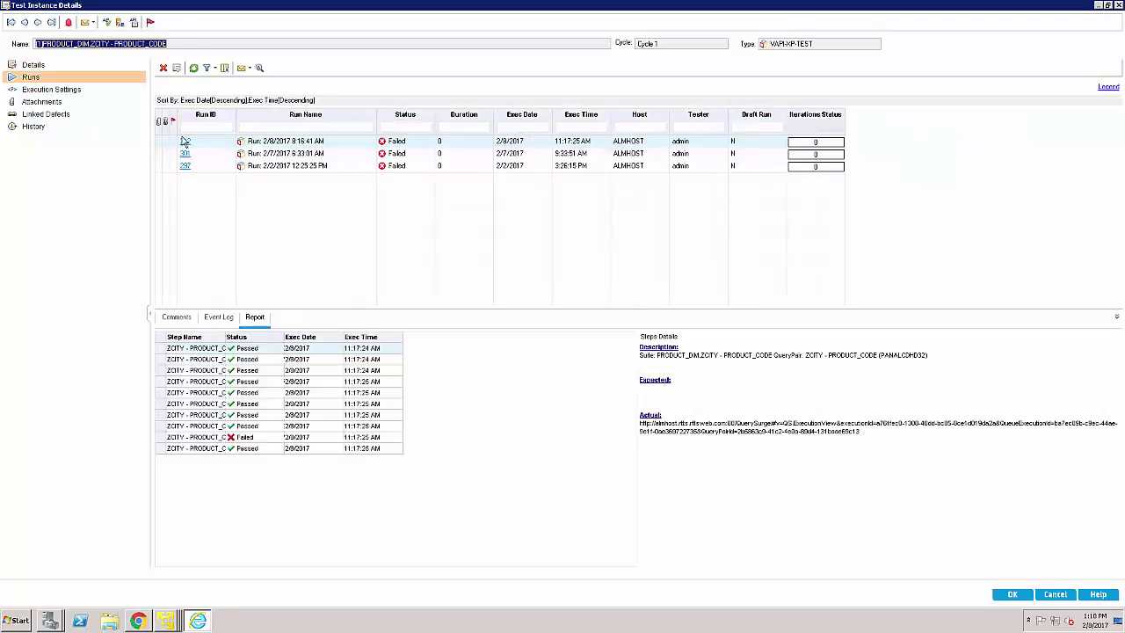
{"action": "left_click", "coordinate": [186, 142]}
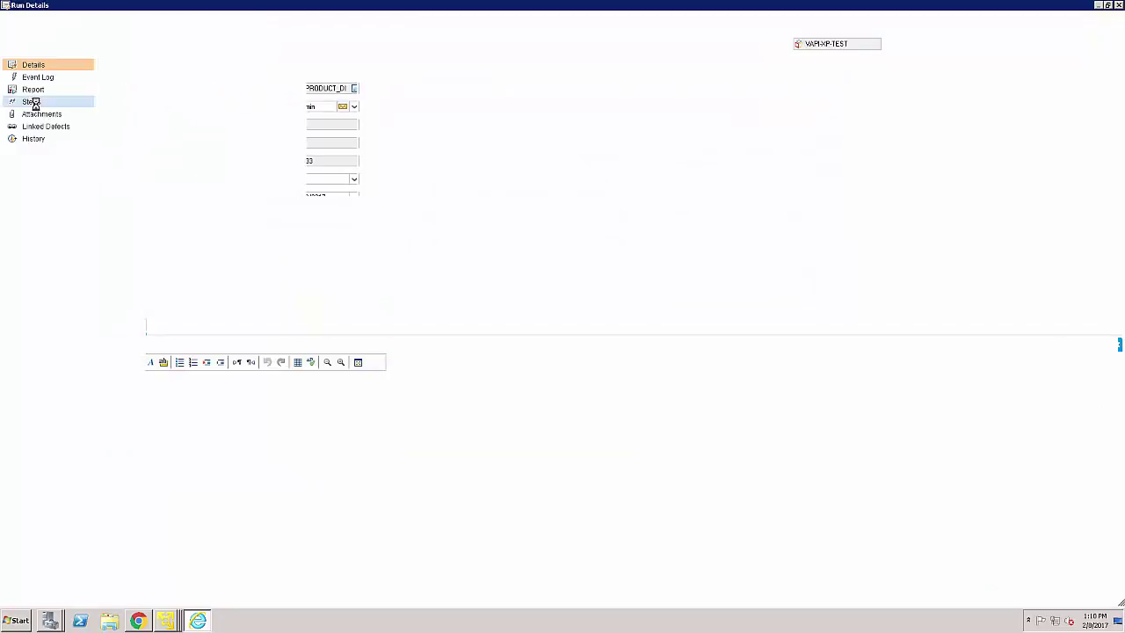
{"action": "left_click", "coordinate": [32, 101]}
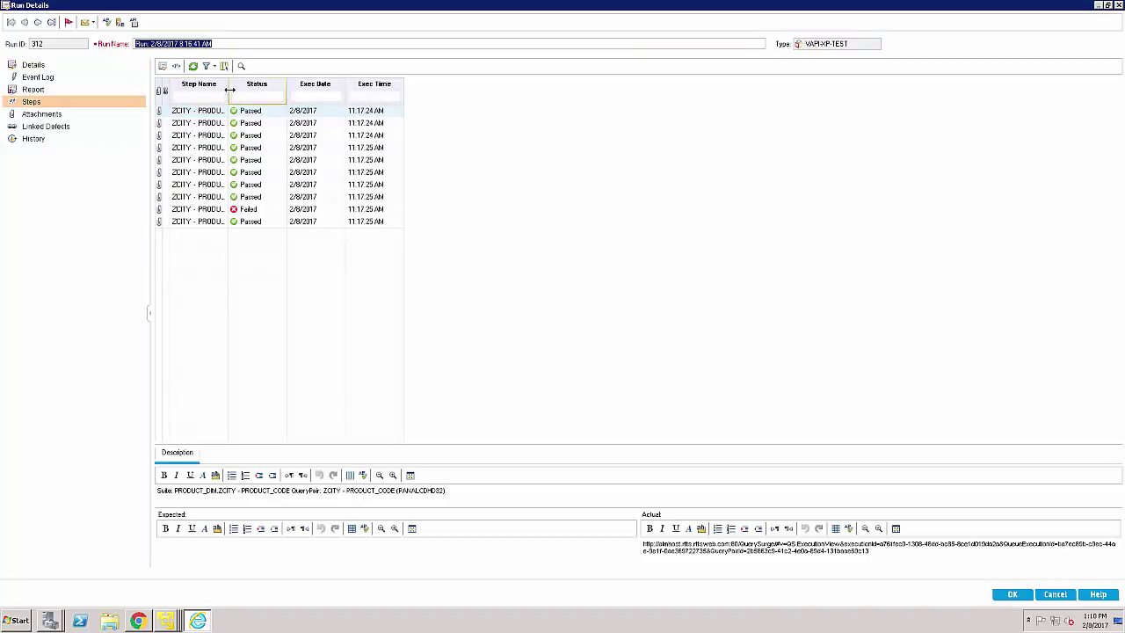
Widen the step names and open the QuerySurge link attached to the failed ZCITY - PRODUCT_CODE (PANALEDHD37) step
{"action": "left_click_drag", "start_coordinate": [226, 90], "coordinate": [446, 179]}
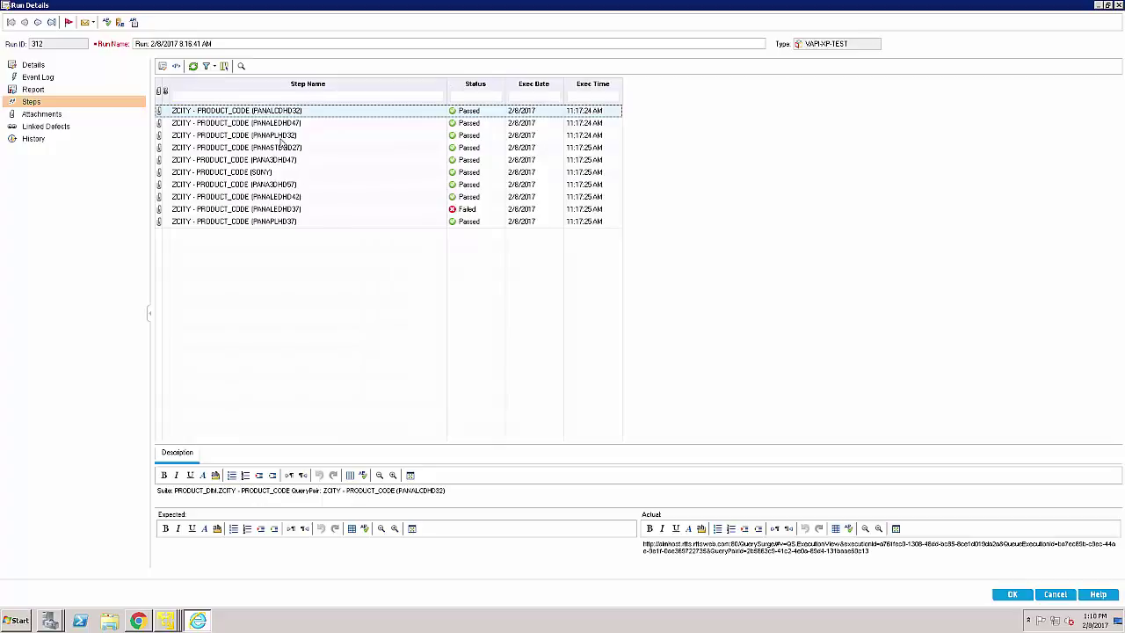
{"action": "left_click", "coordinate": [300, 214]}
{"action": "left_click", "coordinate": [300, 215]}
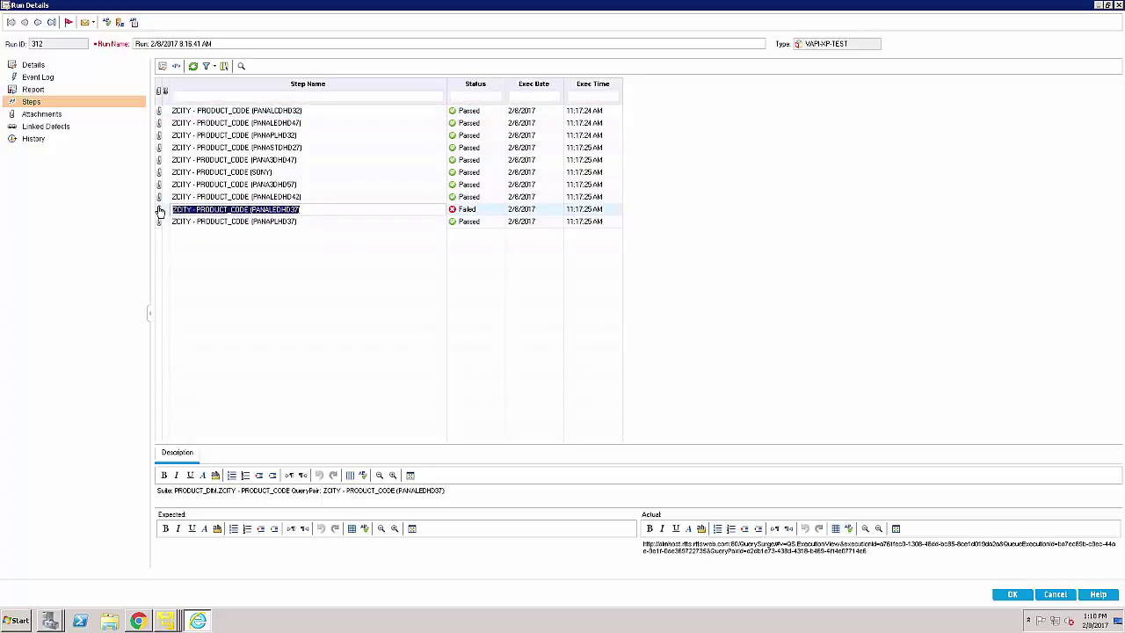
{"action": "left_click", "coordinate": [160, 211]}
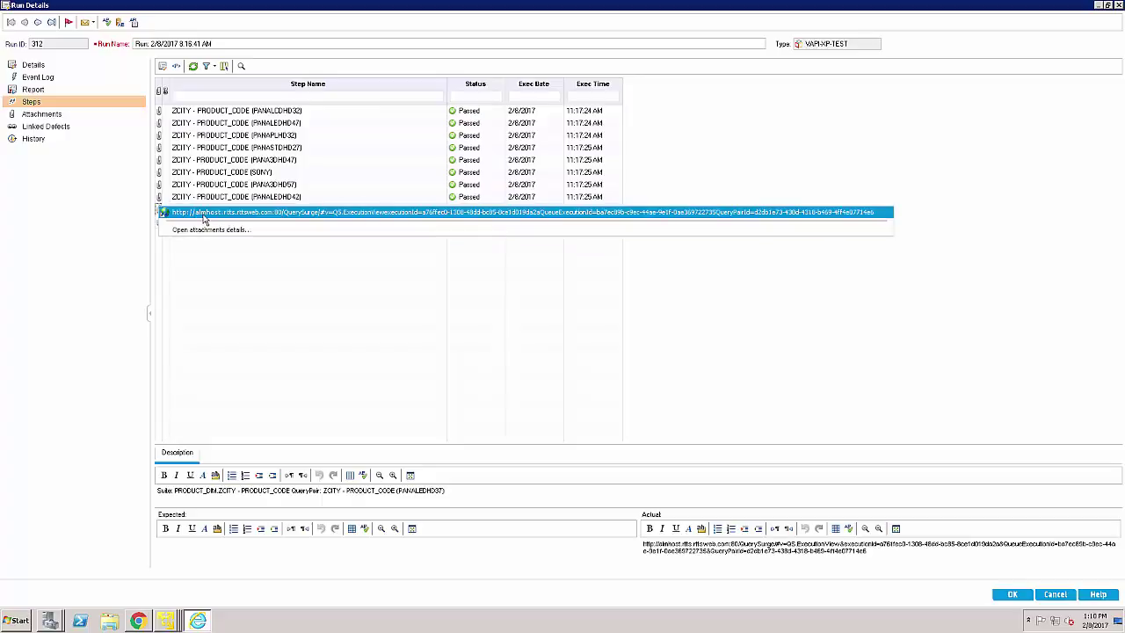
{"action": "left_click", "coordinate": [203, 218]}
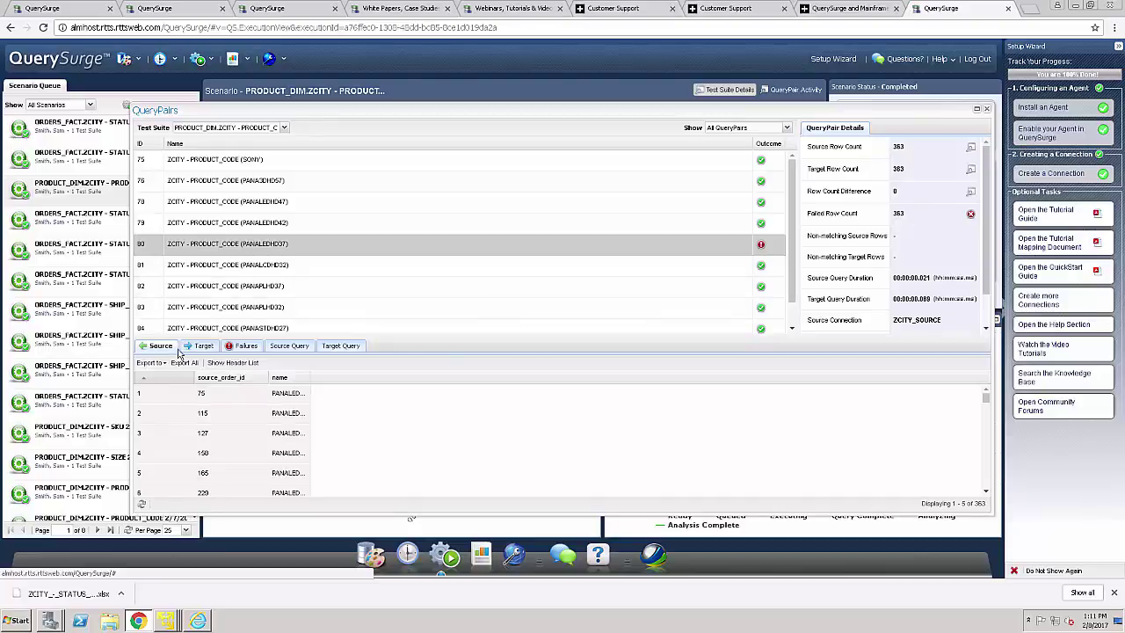
Examine the PANALEDHD37 QueryPair's target data and show its failures side by side with full source name values
{"action": "left_click", "coordinate": [203, 345]}
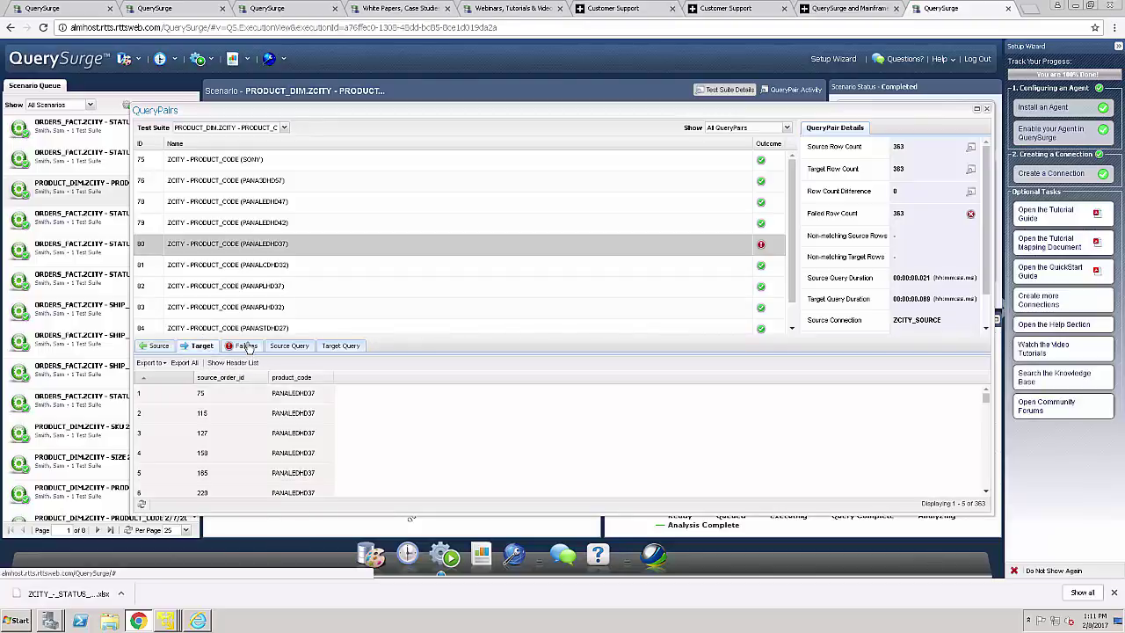
{"action": "left_click", "coordinate": [247, 345]}
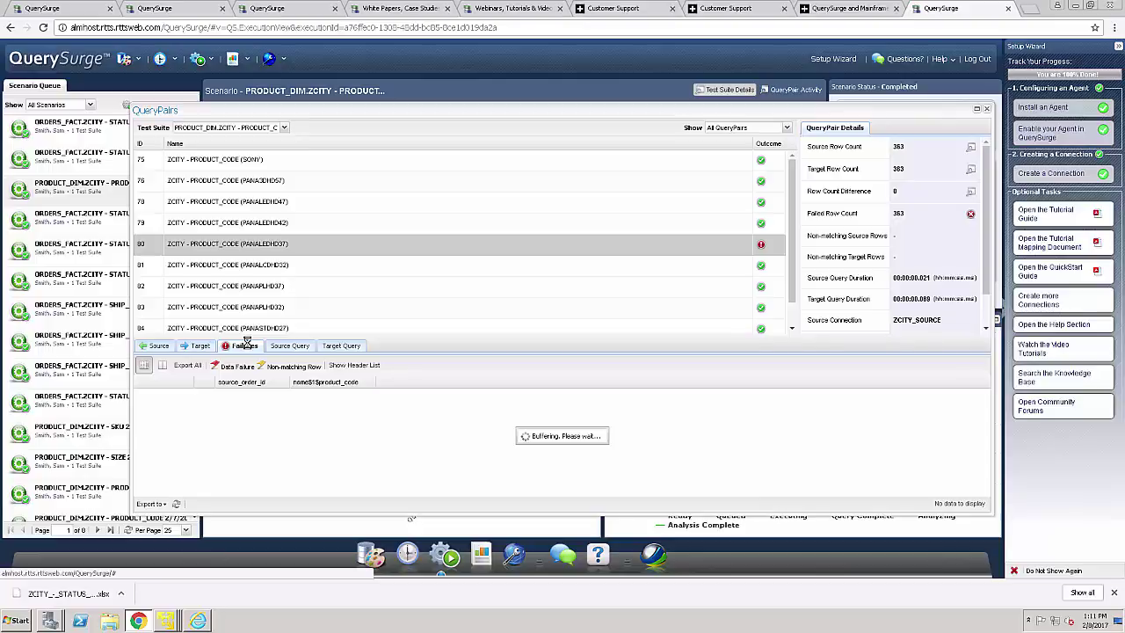
{"action": "left_click", "coordinate": [166, 367]}
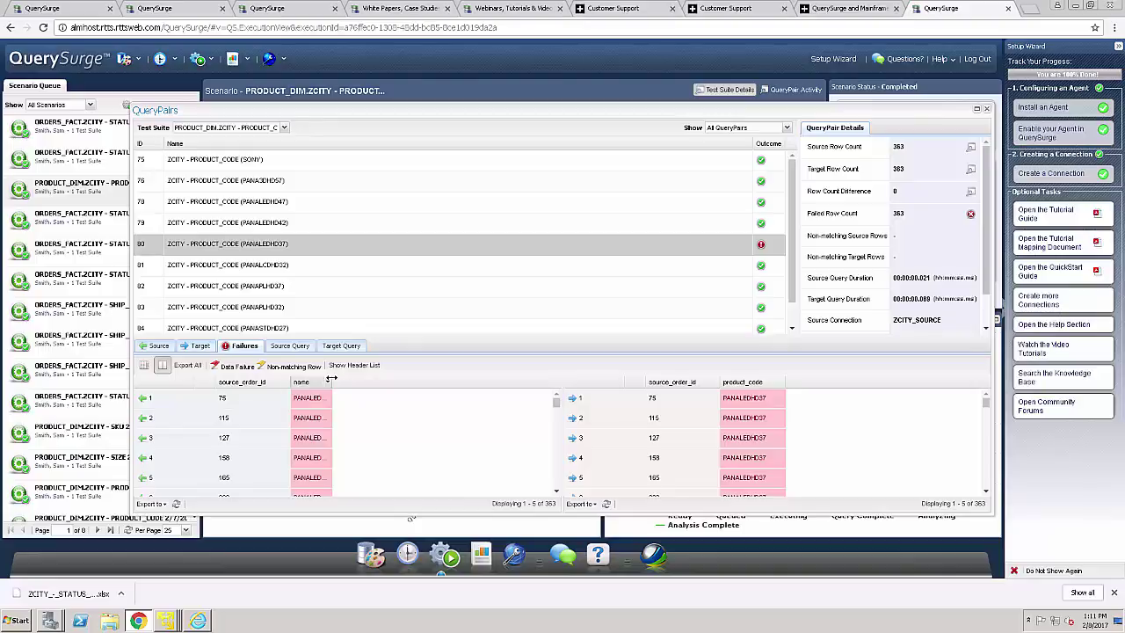
{"action": "left_click_drag", "start_coordinate": [331, 378], "coordinate": [394, 381]}
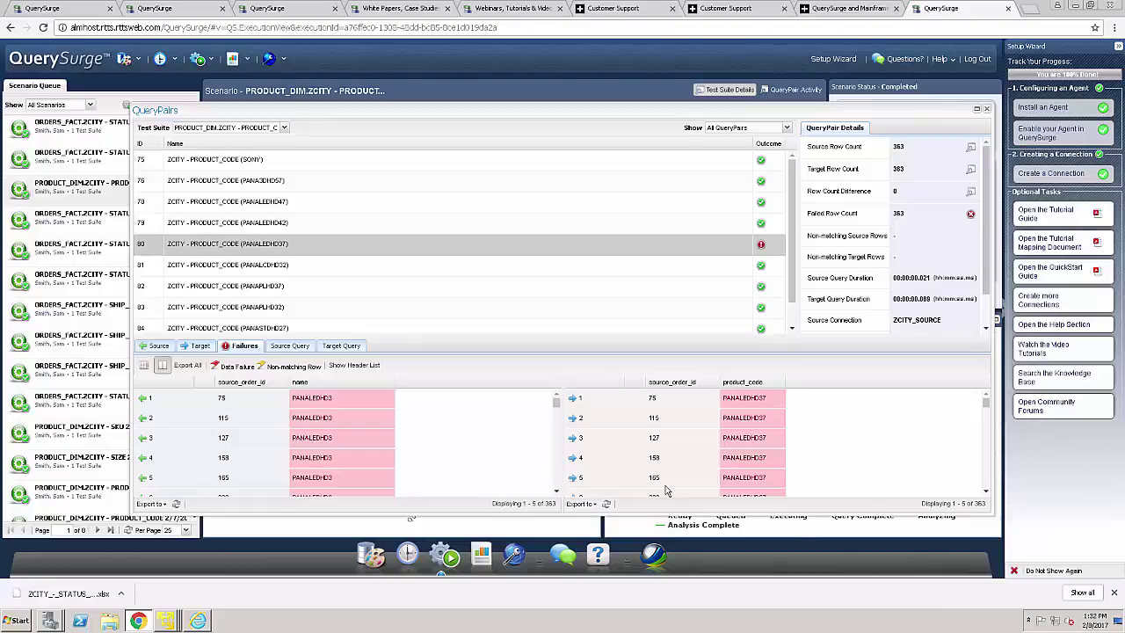
Switch back to HP Application Lifecycle Management and close the run and test instance details
{"action": "left_click", "coordinate": [201, 623]}
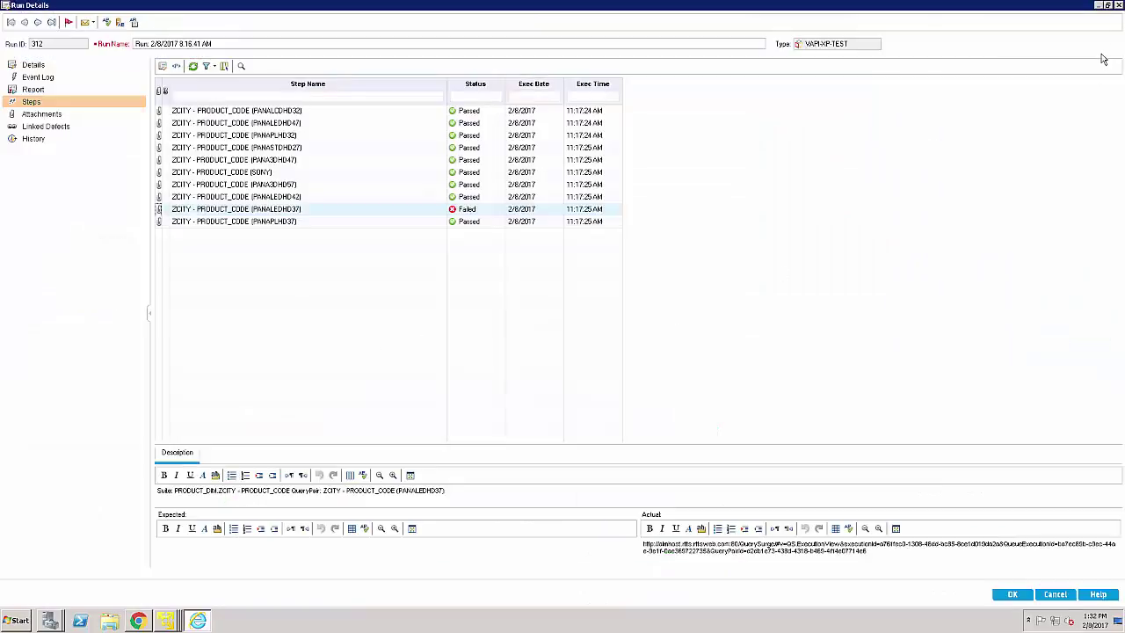
{"action": "left_click", "coordinate": [1119, 5]}
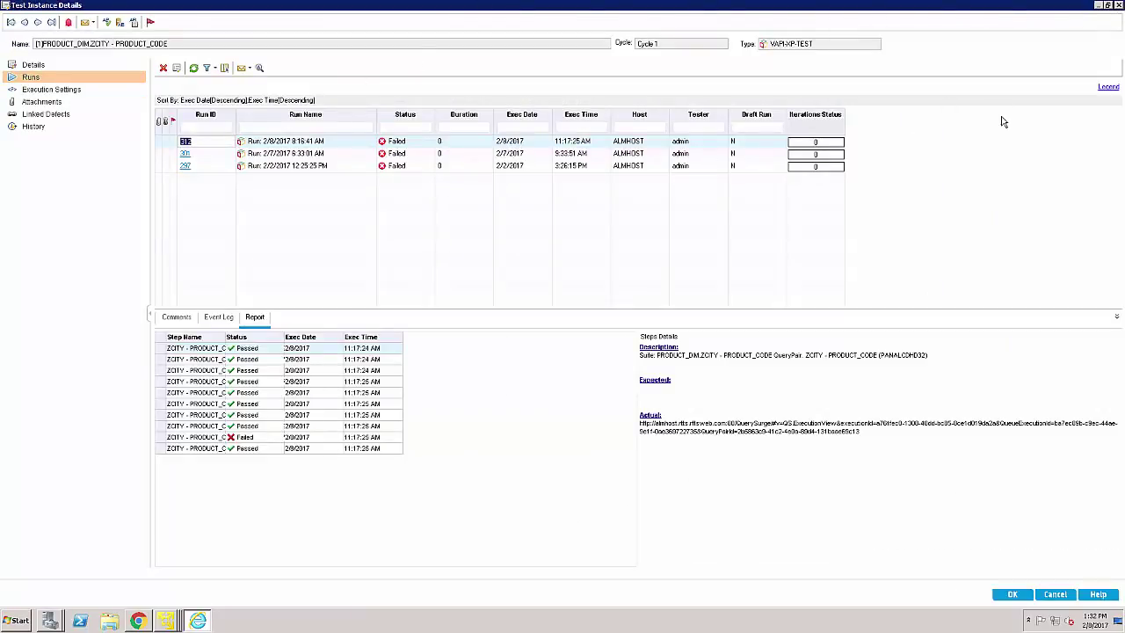
{"action": "left_click", "coordinate": [1119, 6]}
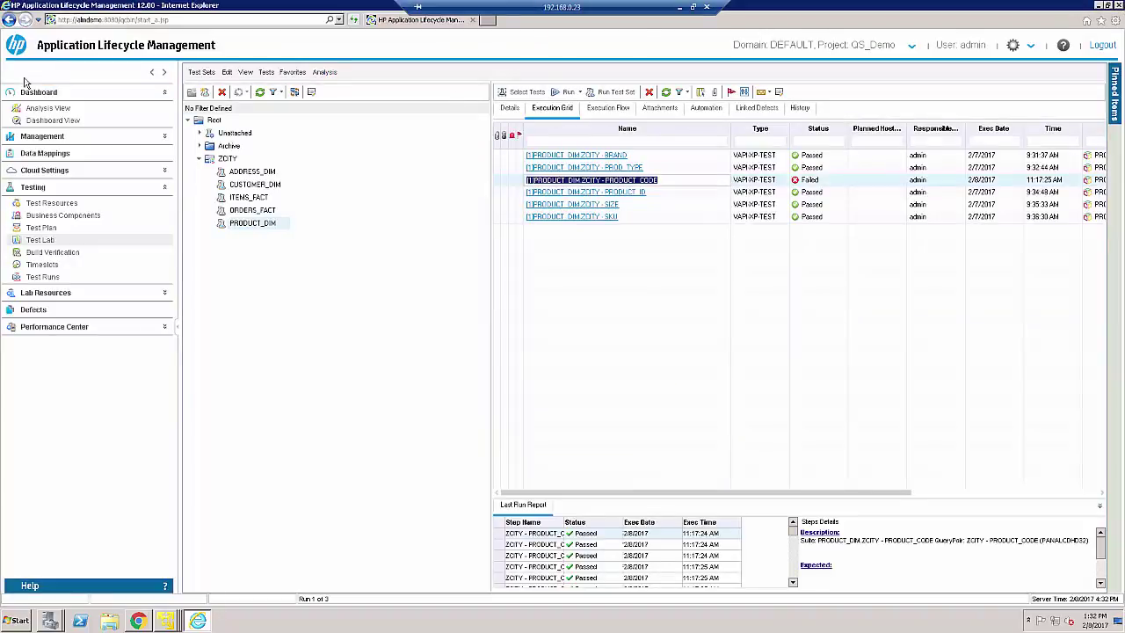
Display the public Mapping Summary Coverage by Status graph from the Analysis View
{"action": "left_click", "coordinate": [51, 109]}
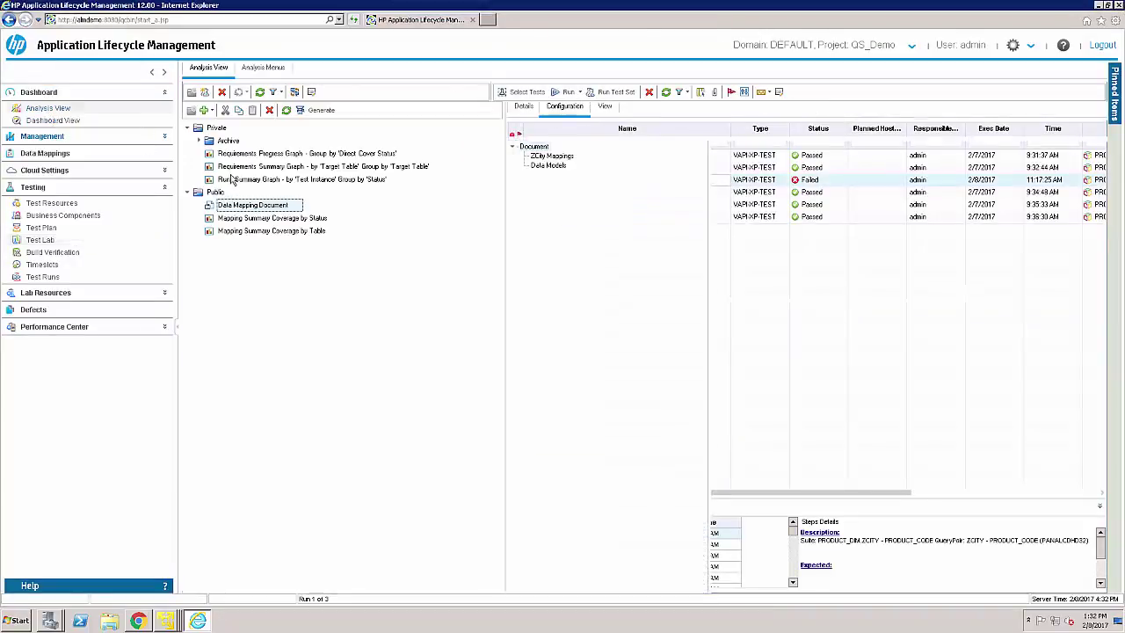
{"action": "left_click", "coordinate": [311, 219]}
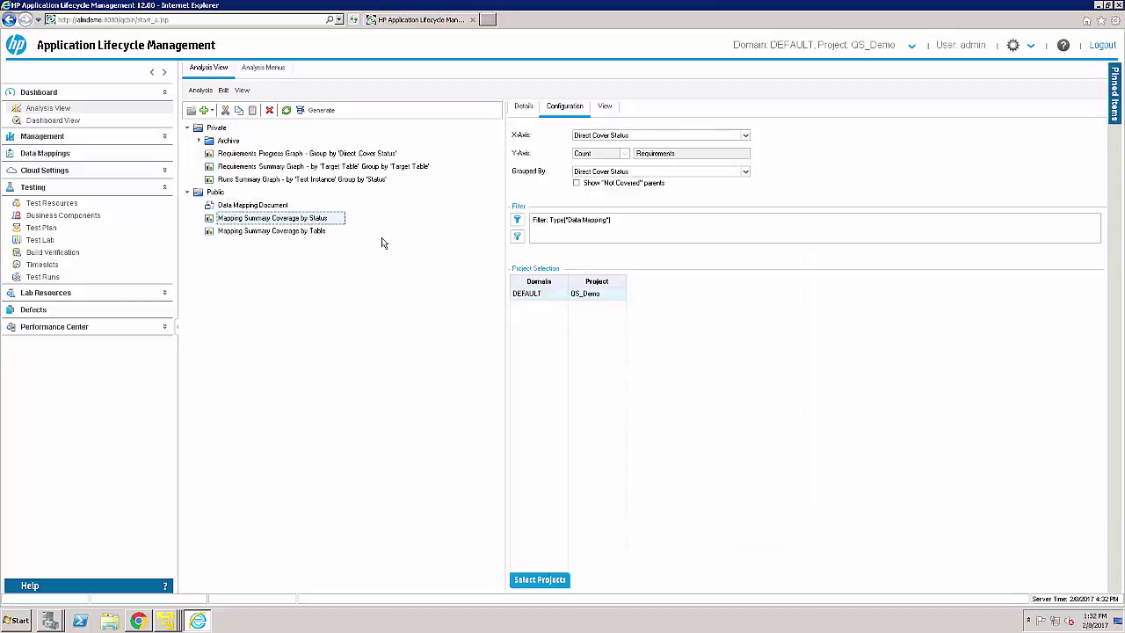
{"action": "left_click", "coordinate": [607, 107]}
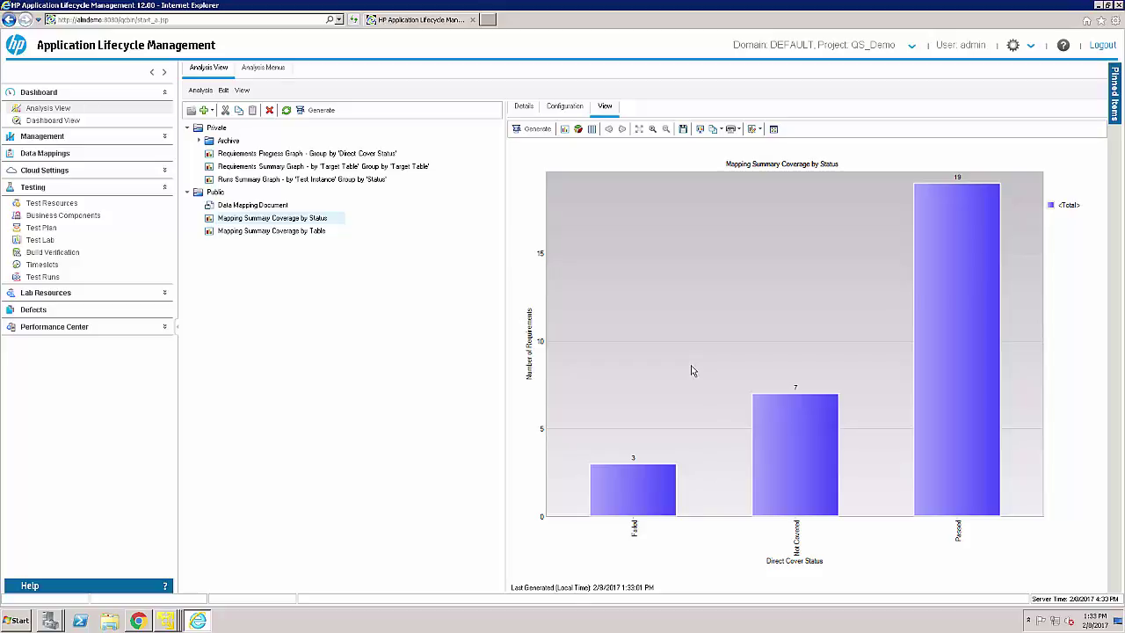
Drill down into the Not Covered mappings of the status coverage graph, review them and close the results
{"action": "mouse_move", "coordinate": [960, 414]}
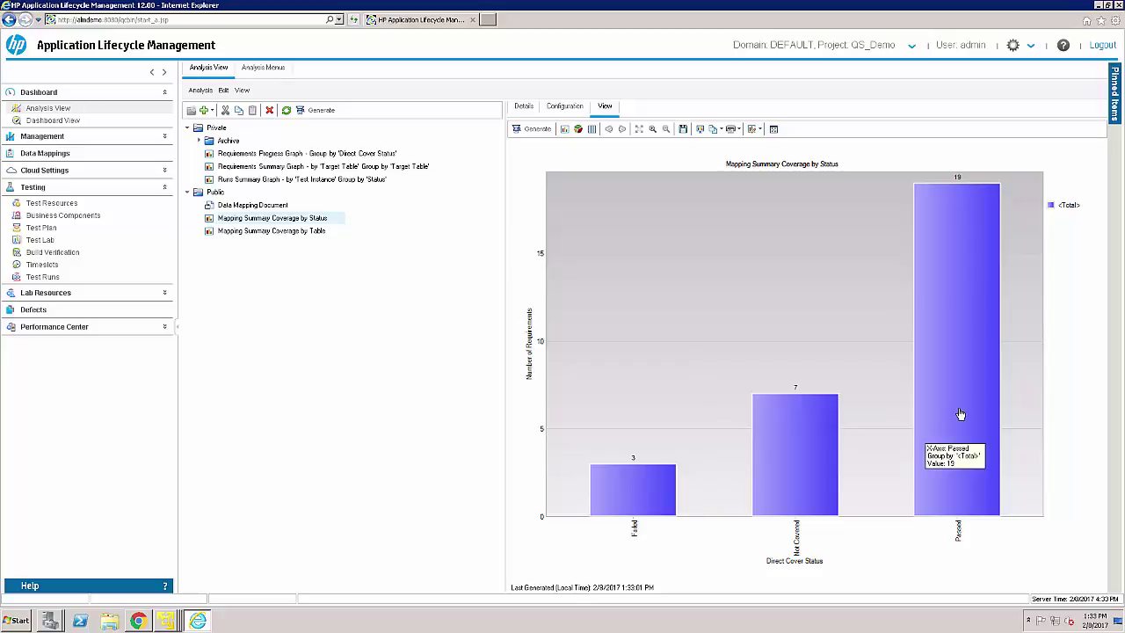
{"action": "mouse_move", "coordinate": [769, 420]}
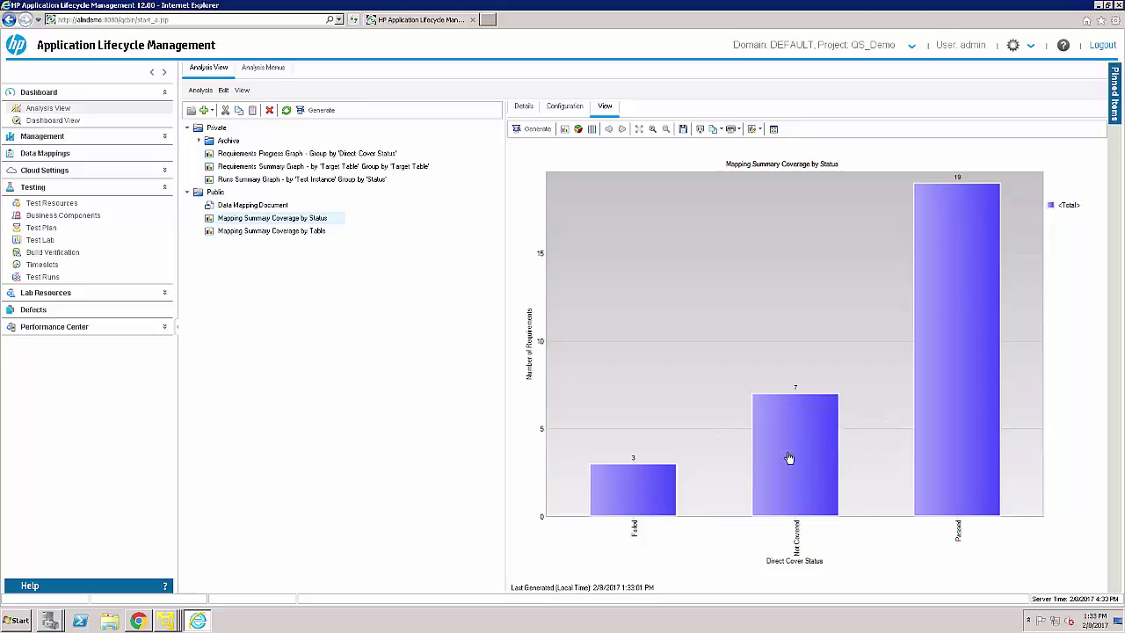
{"action": "left_click", "coordinate": [796, 451]}
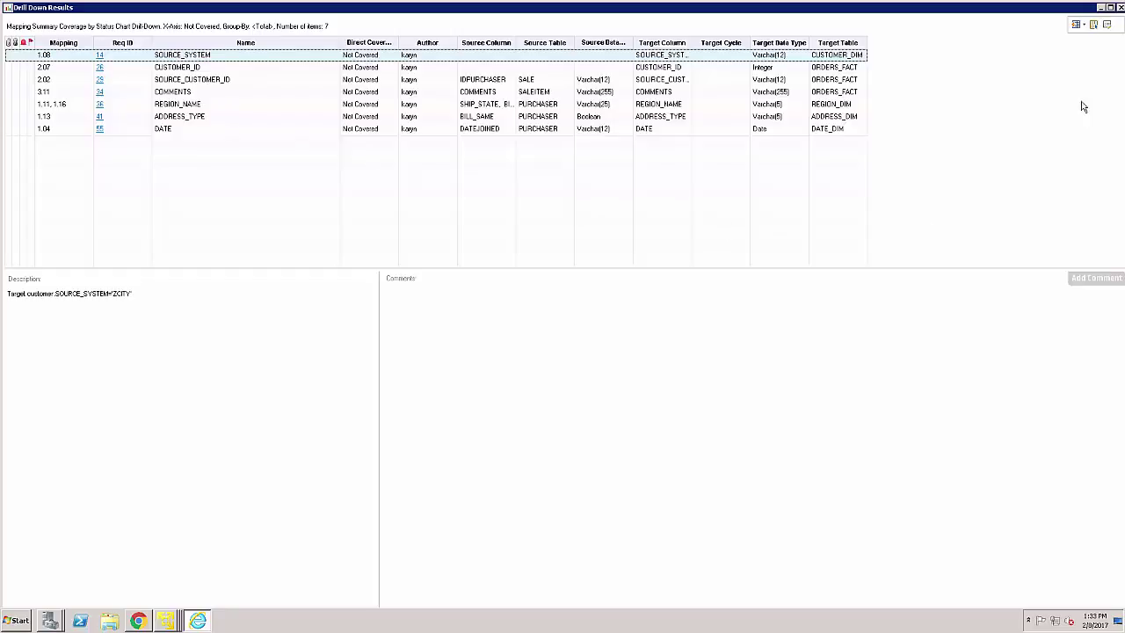
{"action": "left_click", "coordinate": [1120, 8]}
Drill down into the Failed mappings of the status coverage graph, review them and close the results
{"action": "mouse_move", "coordinate": [600, 468]}
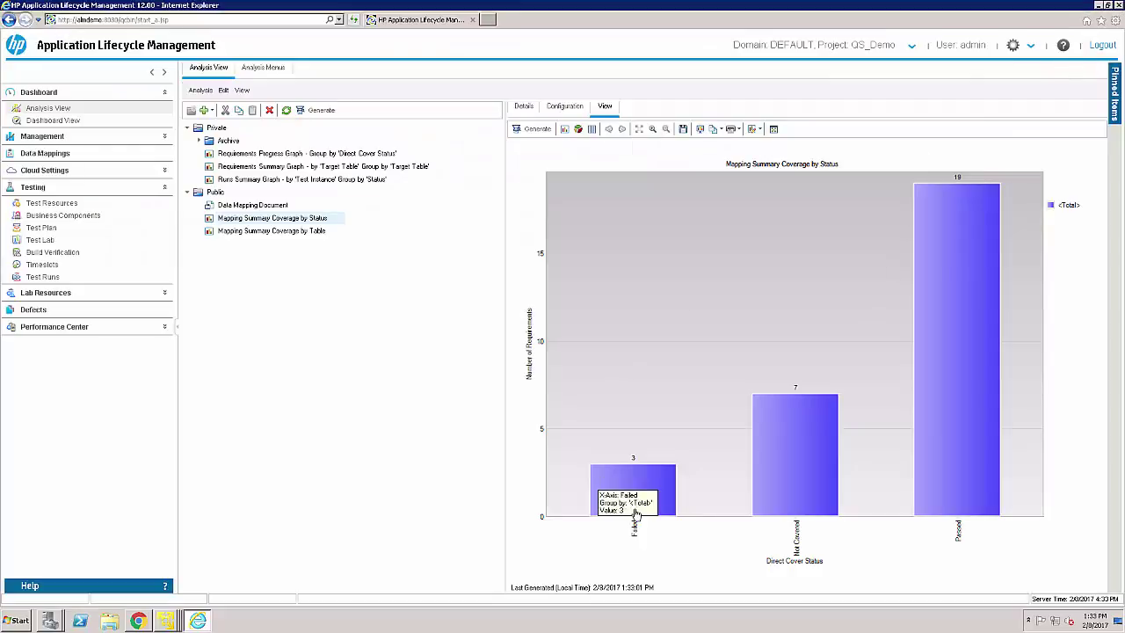
{"action": "left_click", "coordinate": [627, 476]}
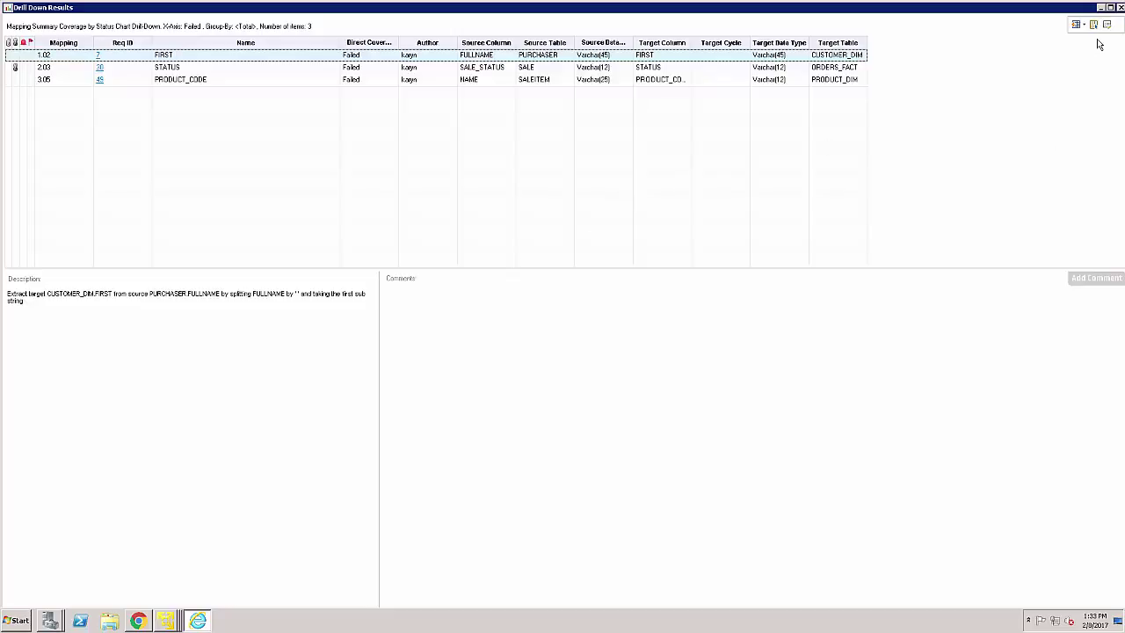
{"action": "left_click", "coordinate": [1110, 7]}
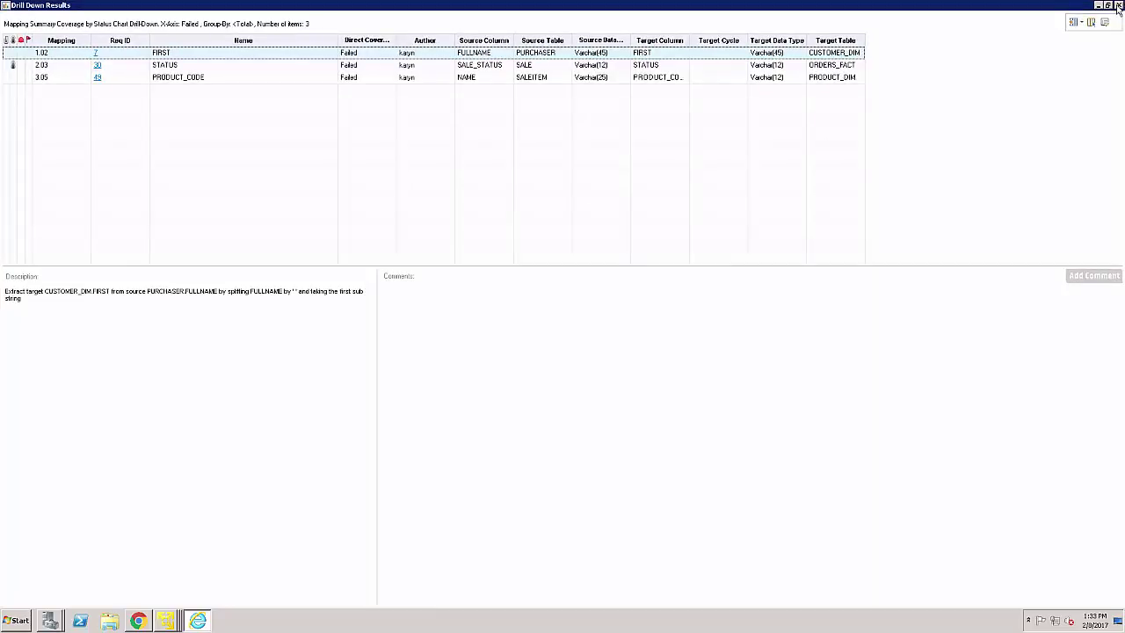
{"action": "left_click", "coordinate": [1119, 5]}
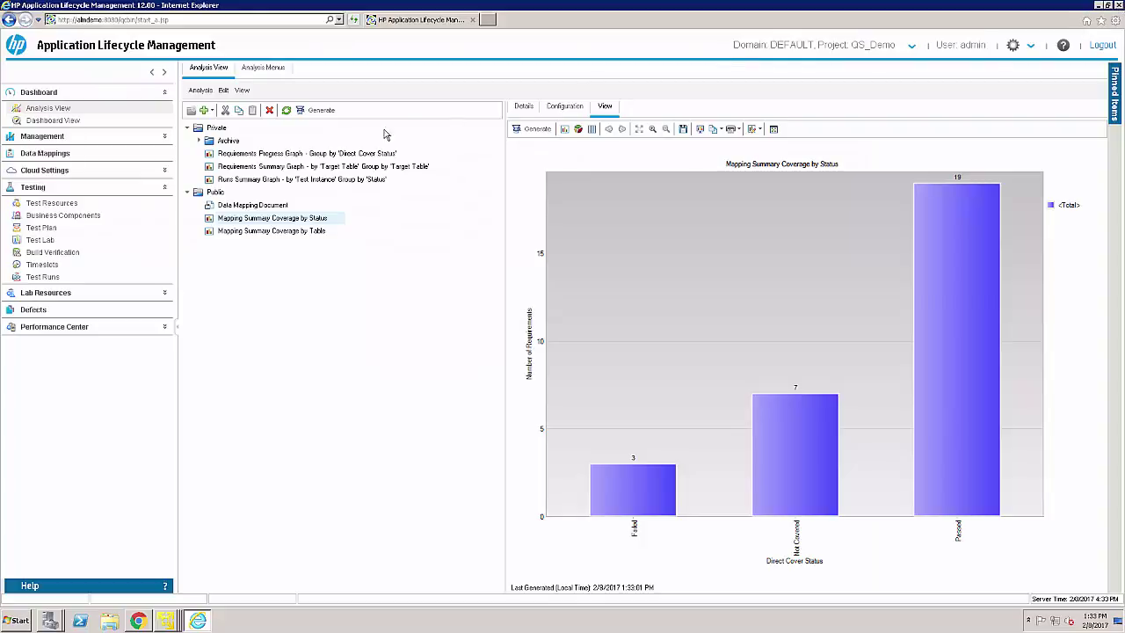
Display the public Mapping Summary Coverage by Table graph
{"action": "left_click", "coordinate": [262, 231]}
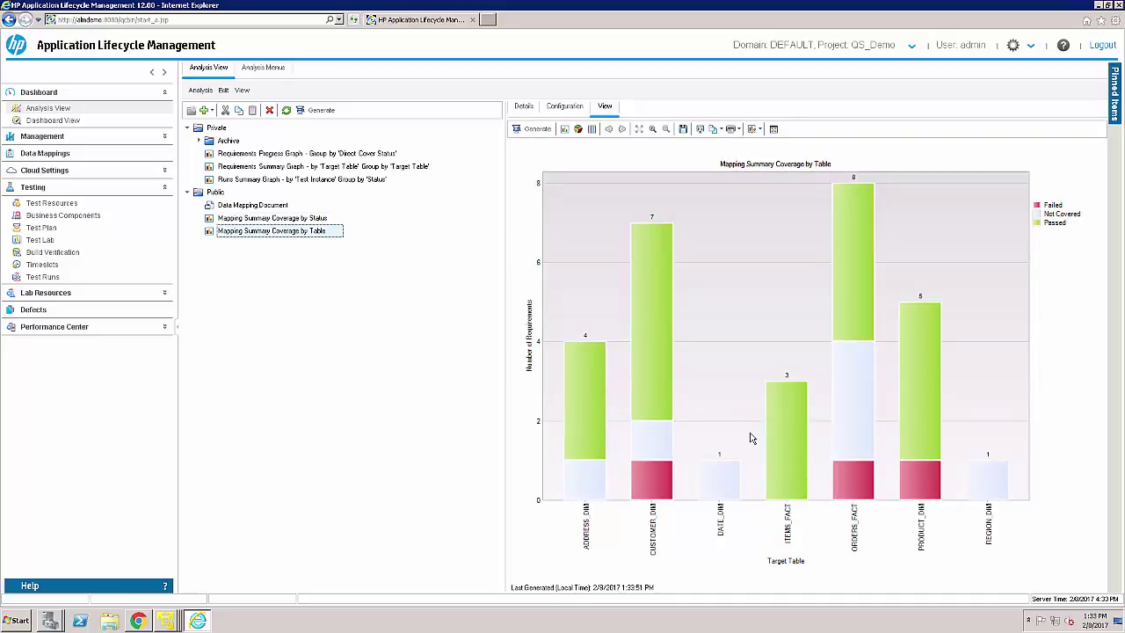